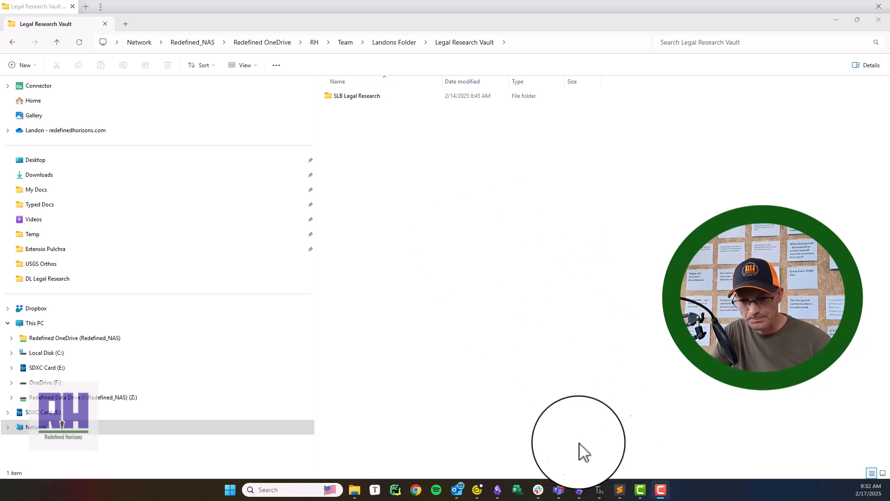
Switch to the SLB Legal Research vault in Obsidian and create a folder named Land Use Regulation.
{"action": "mouse_move", "coordinate": [579, 494]}
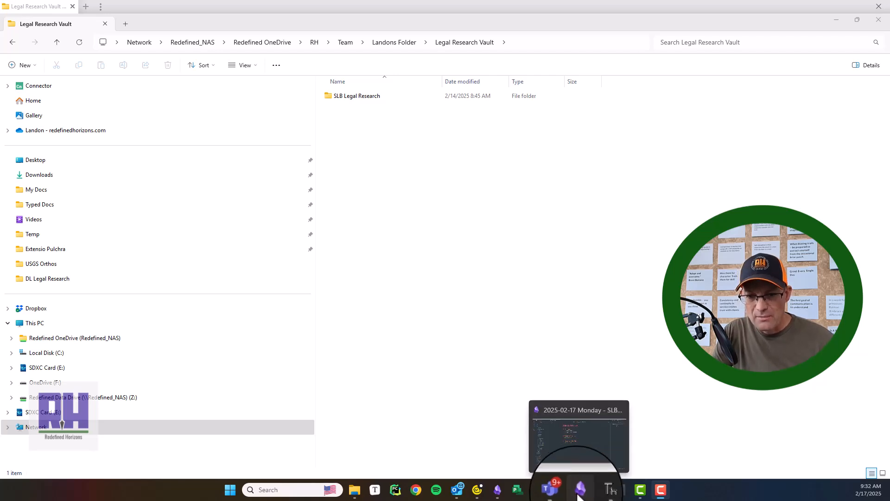
{"action": "left_click", "coordinate": [498, 489]}
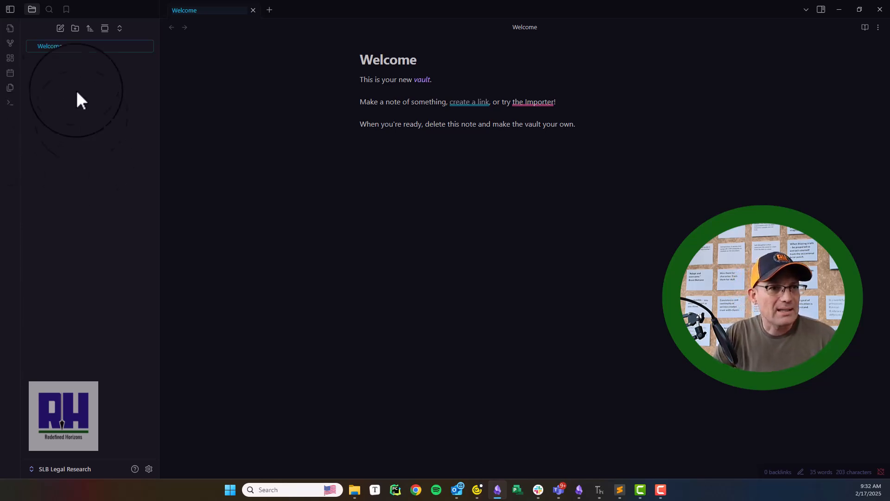
{"action": "left_click", "coordinate": [75, 28]}
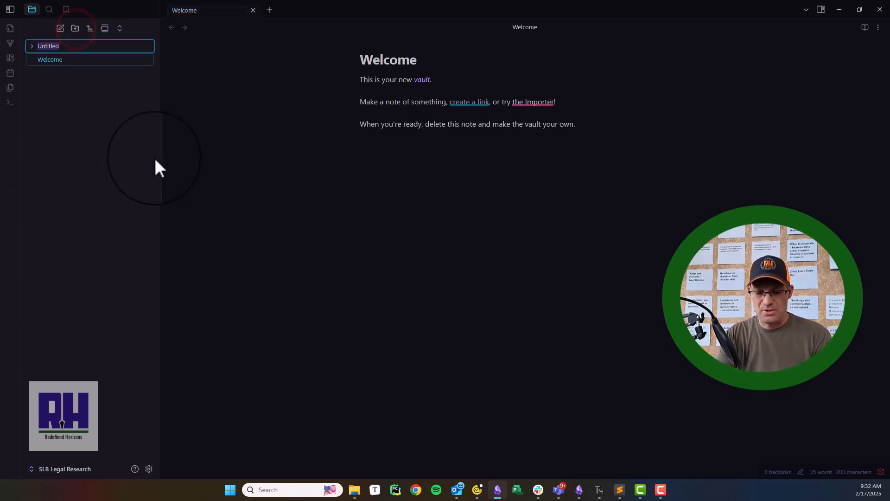
{"action": "type", "text": "LAnd"}
{"action": "key", "text": "BackSpace"}
{"action": "key", "text": "BackSpace"}
{"action": "key", "text": "BackSpace"}
{"action": "type", "text": "and S"}
{"action": "key", "text": "BackSpace"}
{"action": "type", "text": "Use "}
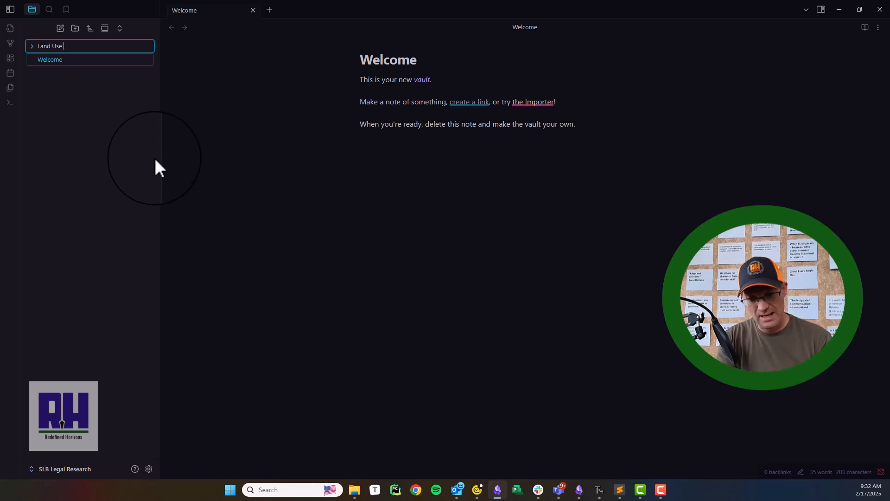
{"action": "type", "text": "Regulation"}
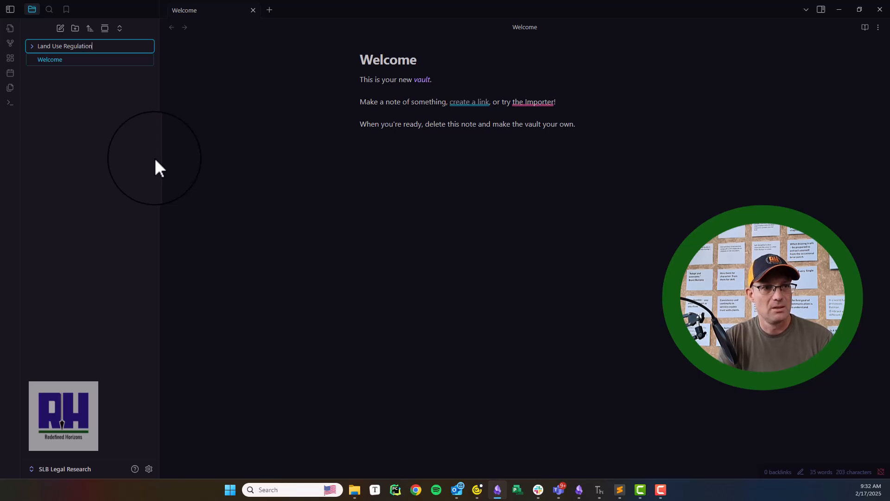
{"action": "left_click", "coordinate": [106, 137]}
Create a folder named CEQA at the top level of the vault.
{"action": "right_click", "coordinate": [48, 101]}
{"action": "left_click", "coordinate": [67, 121]}
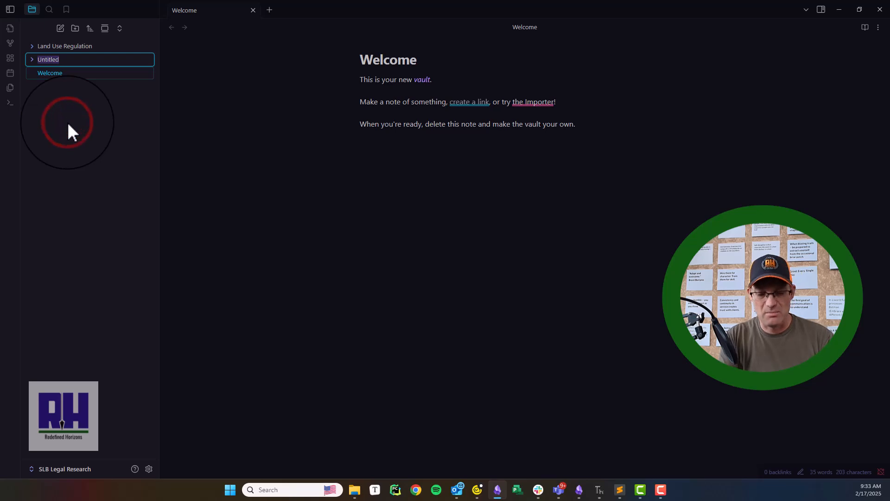
{"action": "type", "text": "CEQA"}
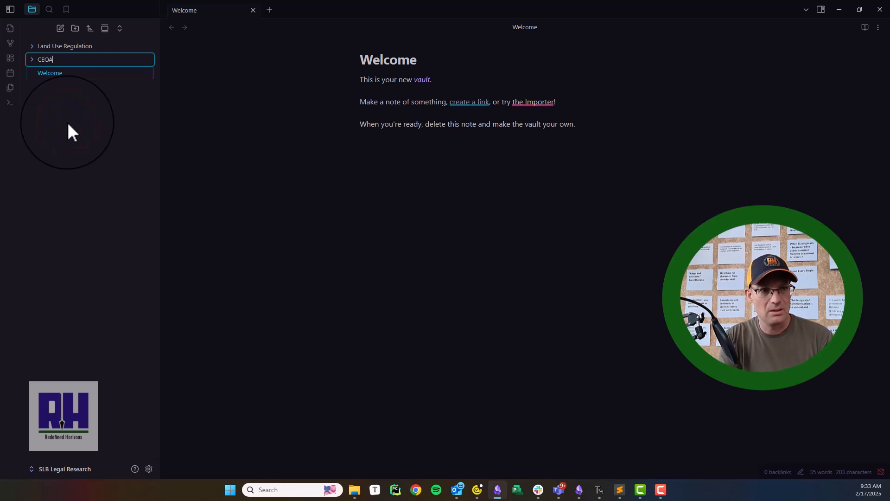
{"action": "key", "text": "Return"}
Create another top-level vault folder and name it Land Title.
{"action": "right_click", "coordinate": [67, 121]}
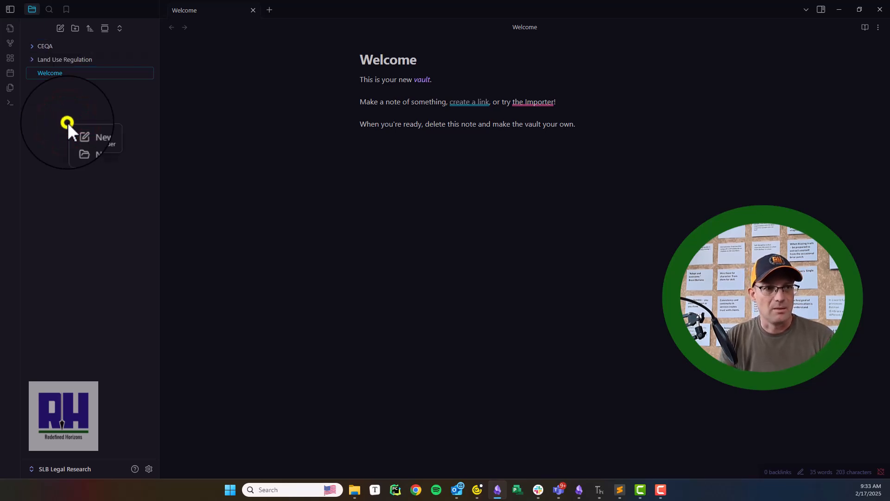
{"action": "left_click", "coordinate": [86, 147]}
{"action": "type", "text": "Land Title"}
{"action": "key", "text": "Return"}
Create a note titled Boundary Surveys at the top level of the vault.
{"action": "right_click", "coordinate": [85, 144]}
{"action": "left_click", "coordinate": [108, 155]}
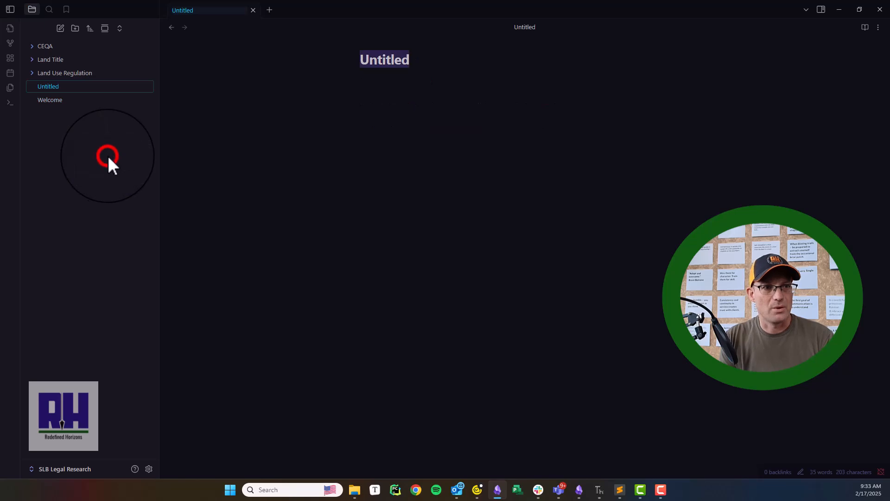
{"action": "type", "text": "Bo"}
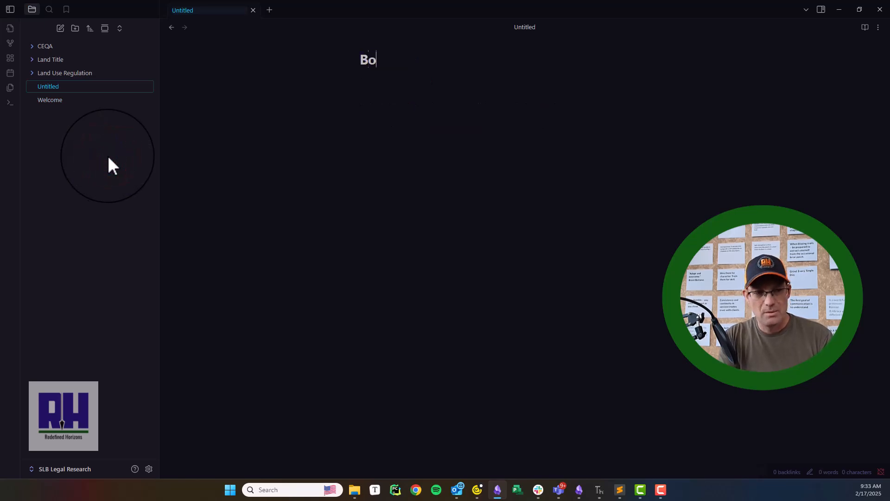
{"action": "type", "text": "undary Surveys"}
{"action": "key", "text": "Return"}
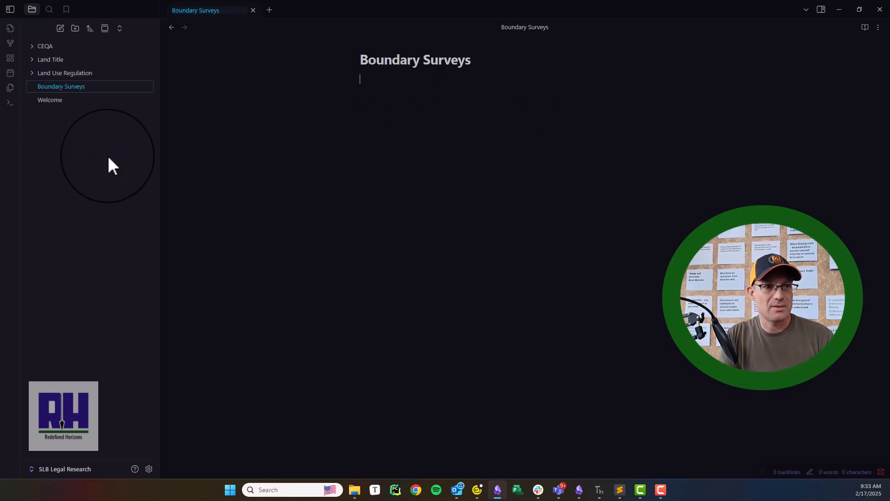
Delete the Welcome note from the vault and accept the deletion.
{"action": "left_click", "coordinate": [57, 99]}
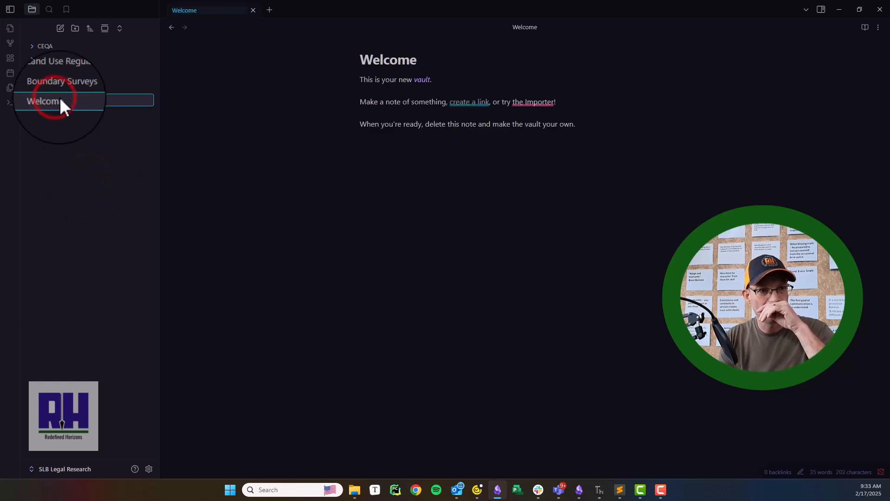
{"action": "right_click", "coordinate": [59, 98]}
{"action": "left_click", "coordinate": [97, 277]}
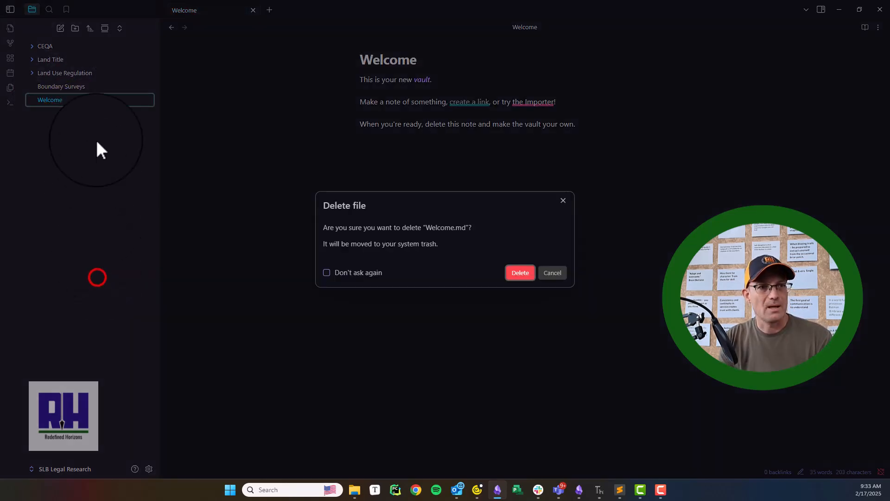
{"action": "left_click", "coordinate": [526, 273]}
Create a note titled Land Title Insurance at the top level of the vault.
{"action": "right_click", "coordinate": [59, 141]}
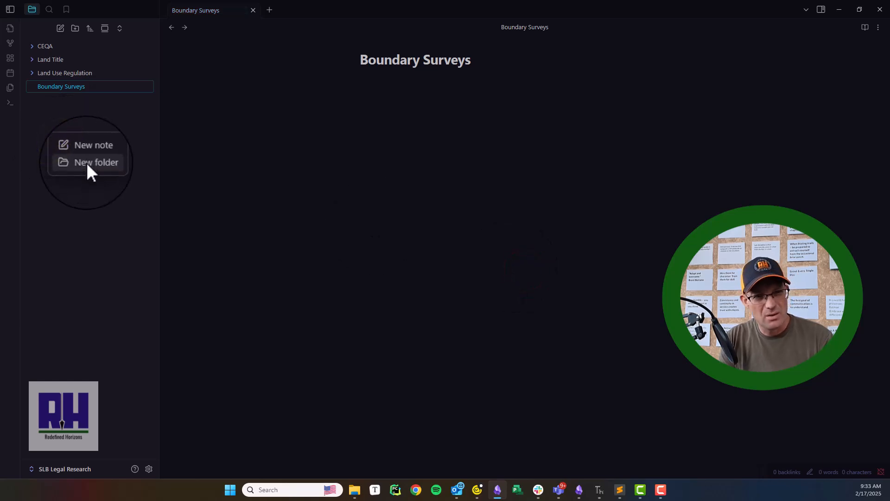
{"action": "left_click", "coordinate": [86, 154]}
{"action": "type", "text": "Land Title Insurance"}
{"action": "key", "text": "Return"}
Create a top-level note titled Right-Of-Way Acquisition.
{"action": "right_click", "coordinate": [87, 155]}
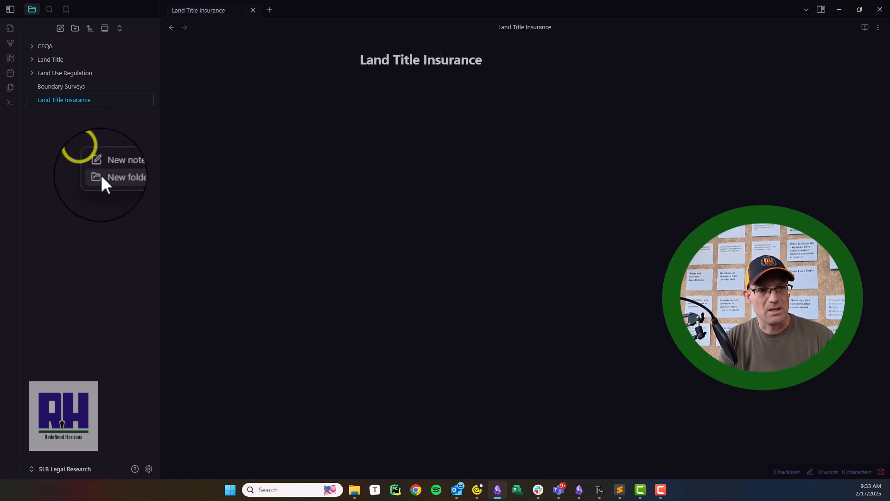
{"action": "left_click", "coordinate": [107, 166]}
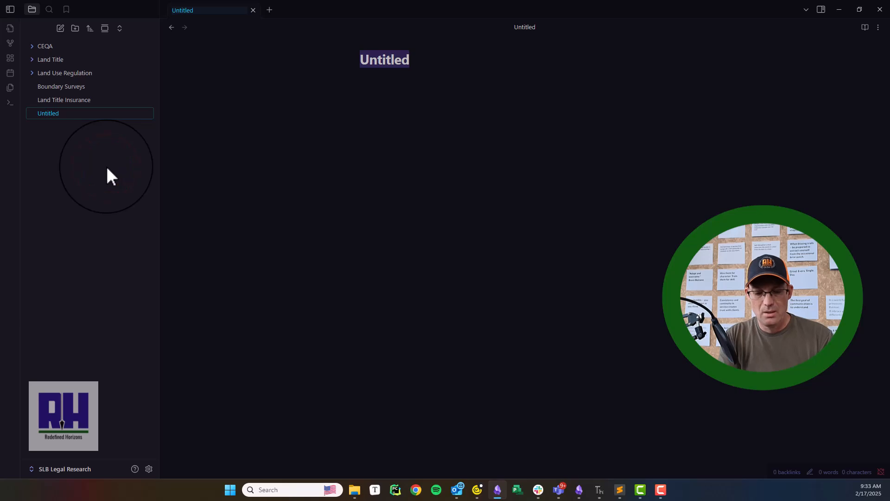
{"action": "type", "text": "Right-OF-W"}
{"action": "key", "text": "BackSpace"}
{"action": "key", "text": "BackSpace"}
{"action": "key", "text": "BackSpace"}
{"action": "type", "text": "f-Way "}
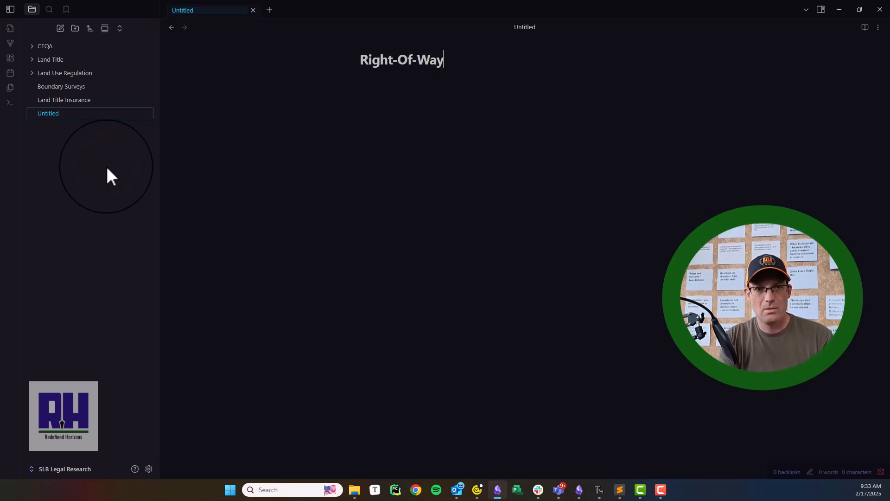
{"action": "type", "text": "Acquisiont"}
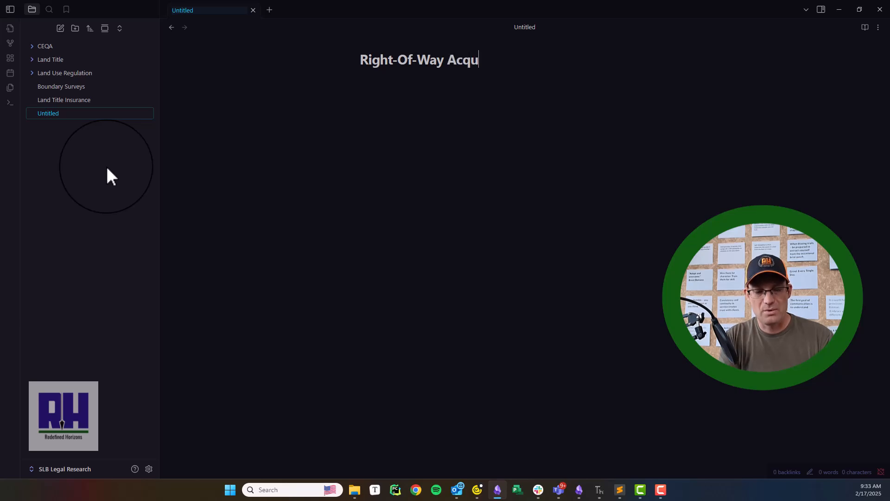
{"action": "key", "text": "BackSpace"}
{"action": "key", "text": "BackSpace"}
{"action": "key", "text": "BackSpace"}
{"action": "type", "text": "tion"}
{"action": "key", "text": "Return"}
Create a folder named Utility Easements at the top level of the vault.
{"action": "right_click", "coordinate": [77, 157]}
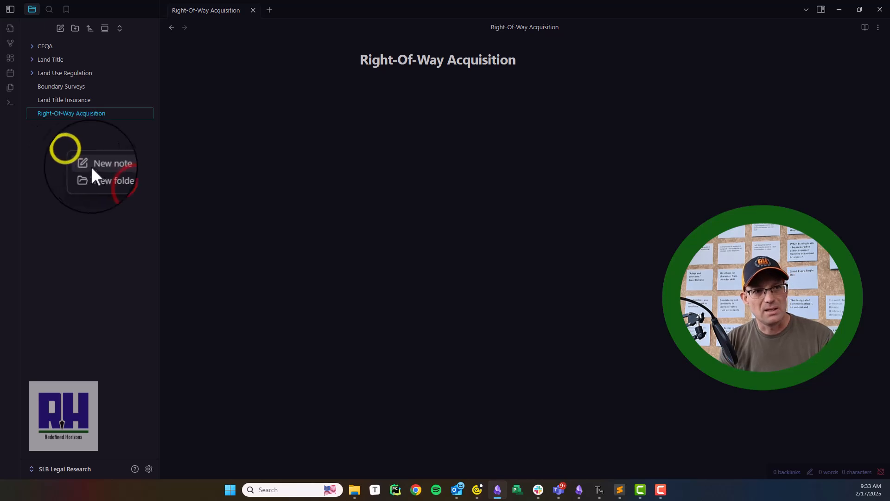
{"action": "left_click", "coordinate": [96, 177]}
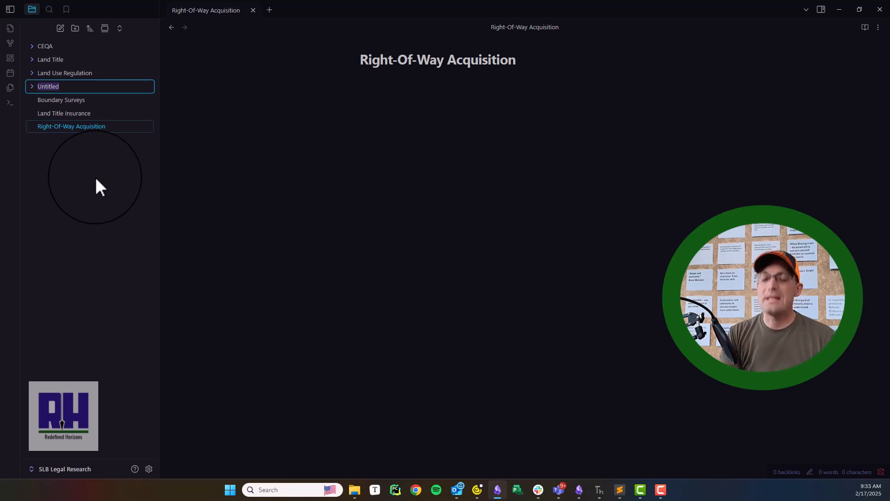
{"action": "type", "text": "Util"}
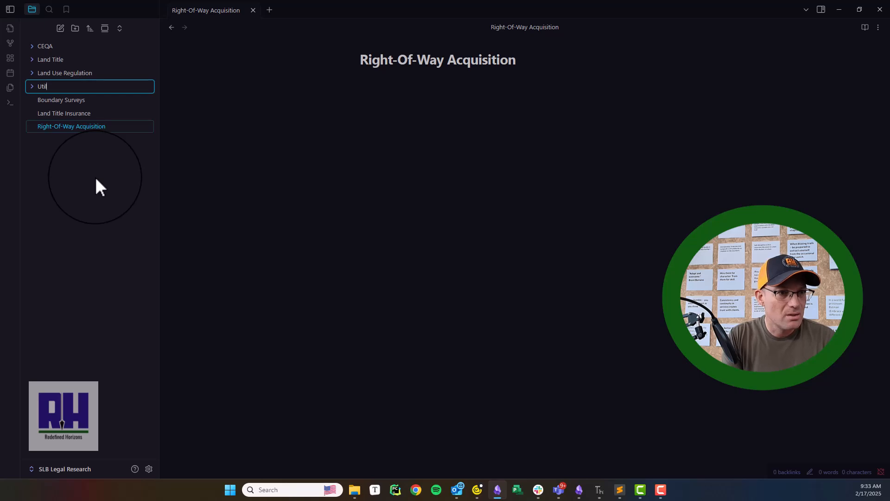
{"action": "type", "text": "tiity Easements"}
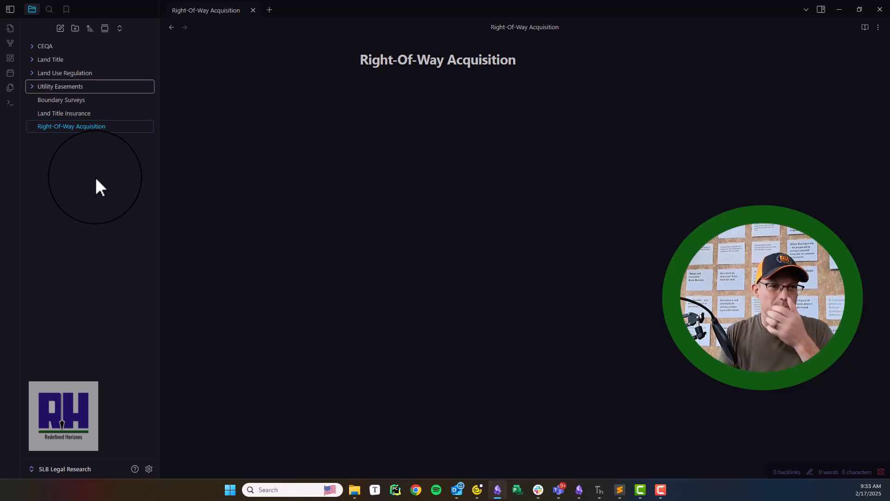
Delete the Boundary Surveys, Land Title Insurance and Right-Of-Way Acquisition notes from the vault.
{"action": "left_click", "coordinate": [107, 104]}
{"action": "right_click", "coordinate": [107, 104]}
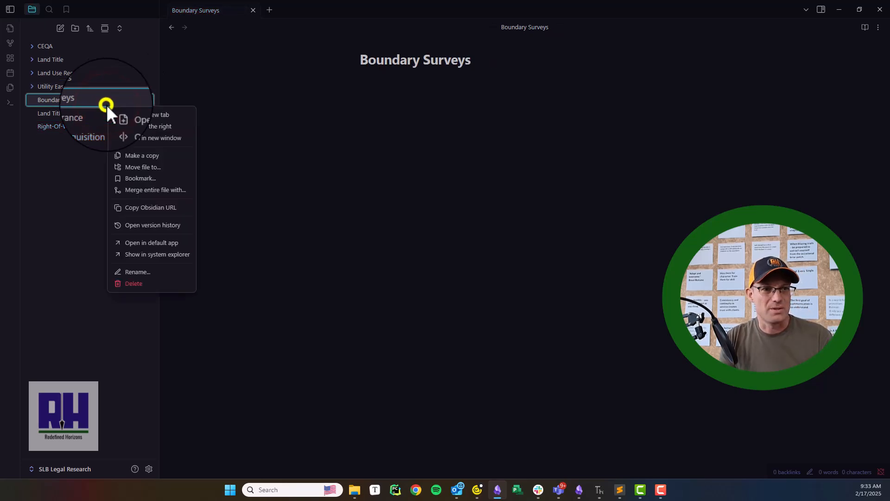
{"action": "left_click", "coordinate": [127, 286]}
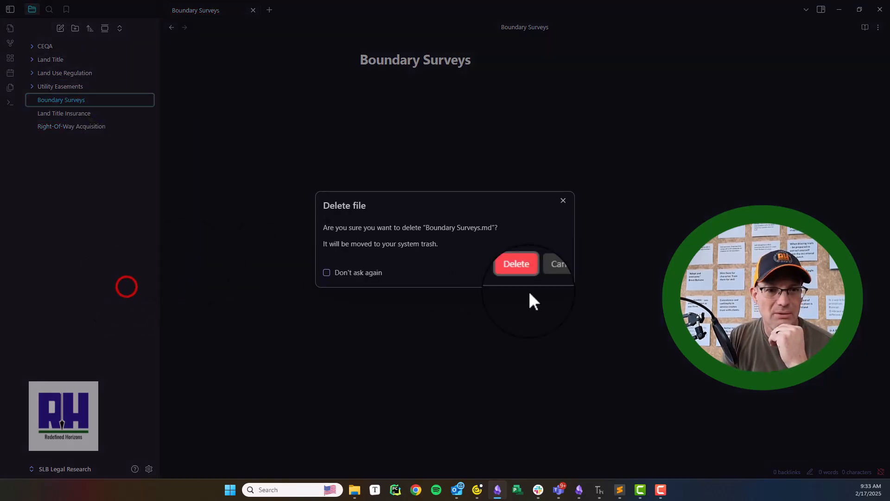
{"action": "left_click", "coordinate": [515, 263]}
{"action": "right_click", "coordinate": [46, 101]}
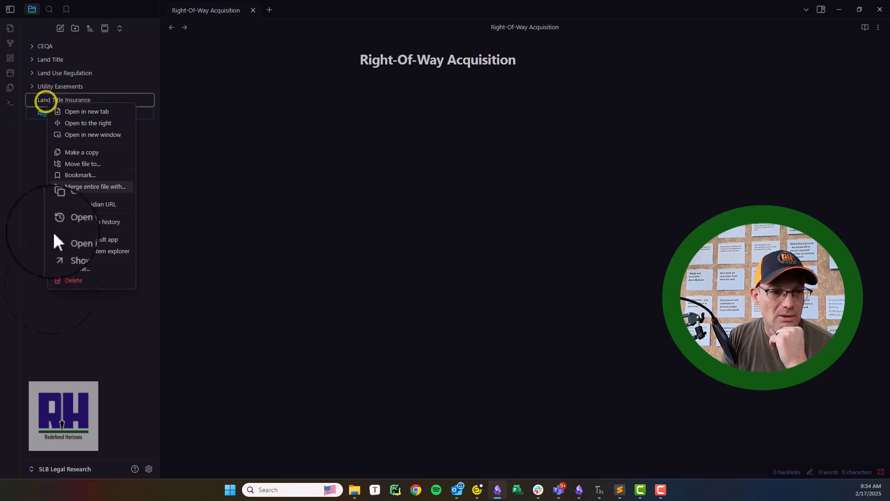
{"action": "left_click", "coordinate": [76, 277]}
{"action": "left_click", "coordinate": [519, 274]}
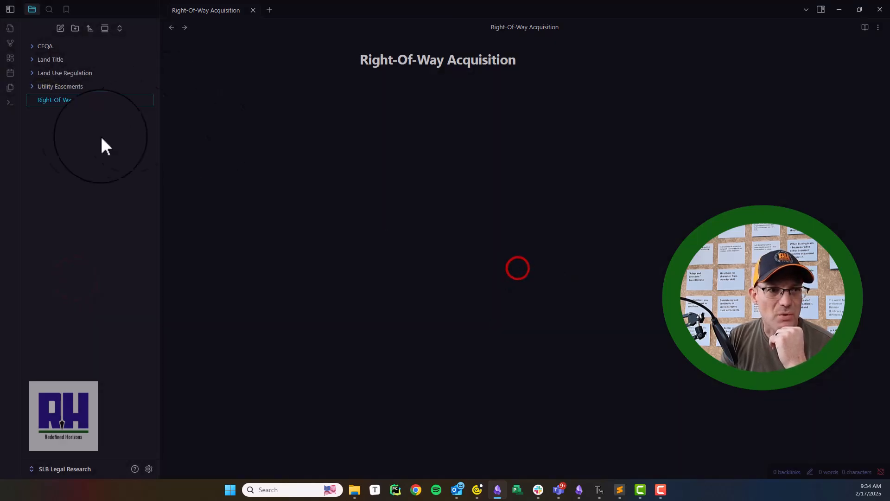
{"action": "right_click", "coordinate": [91, 100]}
{"action": "left_click", "coordinate": [134, 279]}
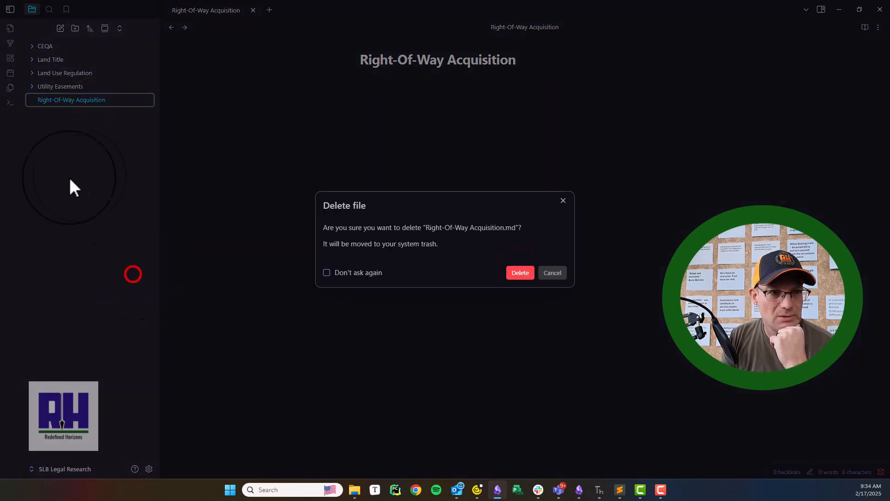
{"action": "left_click", "coordinate": [518, 274]}
Create a top-level folder named Boundary Surveys in the vault.
{"action": "right_click", "coordinate": [97, 167]}
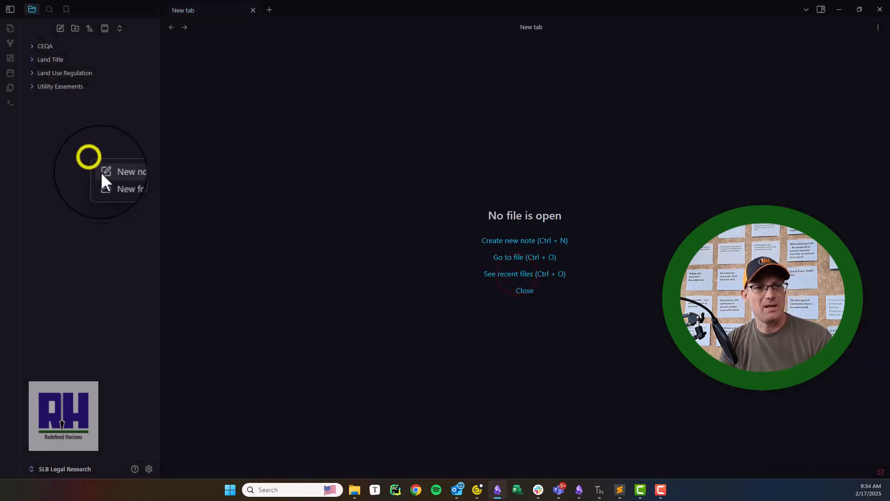
{"action": "left_click", "coordinate": [110, 185]}
{"action": "type", "text": "Bounday"}
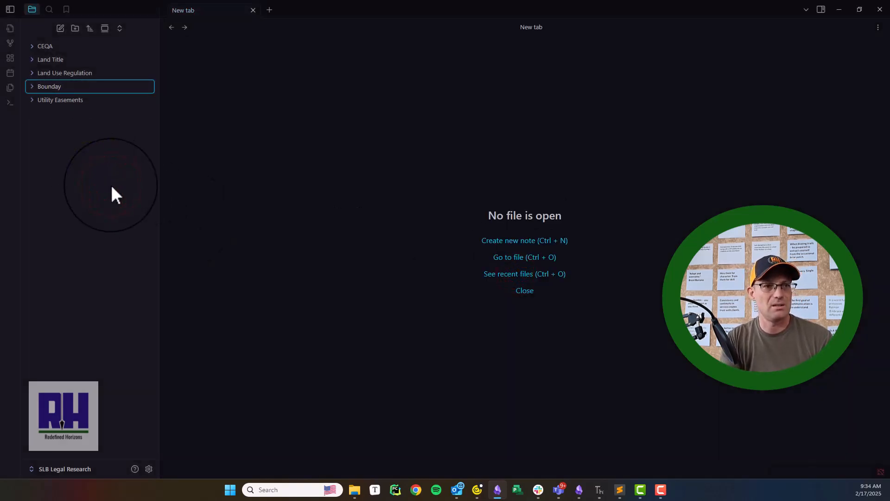
{"action": "key", "text": "BackSpace"}
{"action": "type", "text": "ry Surveys"}
{"action": "key", "text": "Return"}
Add a top-level vault folder named Right-of-Way Aquisition.
{"action": "right_click", "coordinate": [94, 172]}
{"action": "left_click", "coordinate": [115, 197]}
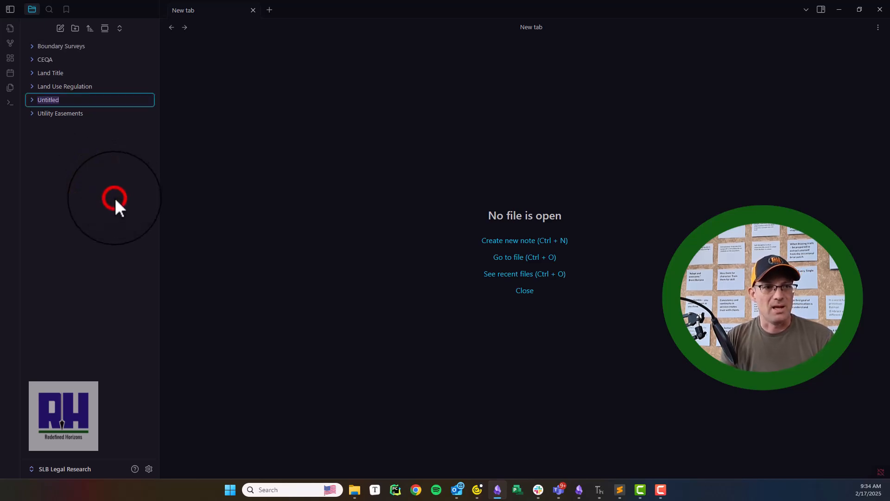
{"action": "type", "text": "Right"}
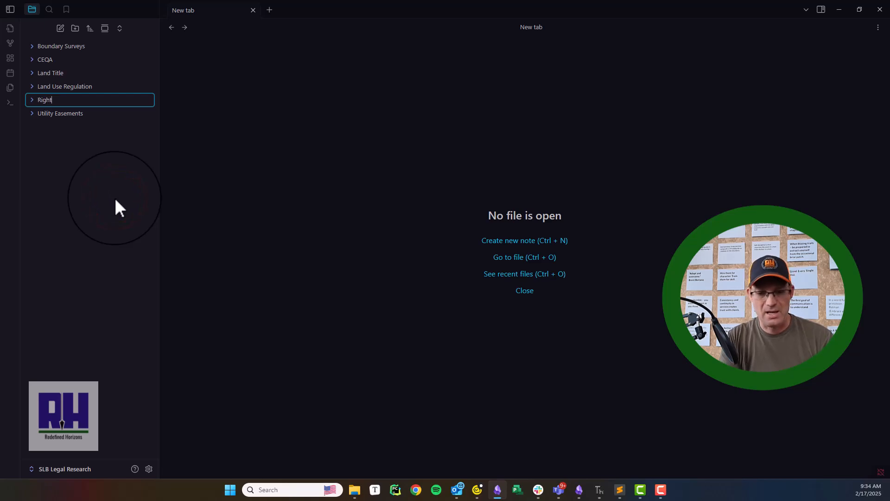
{"action": "type", "text": "-of-Way A"}
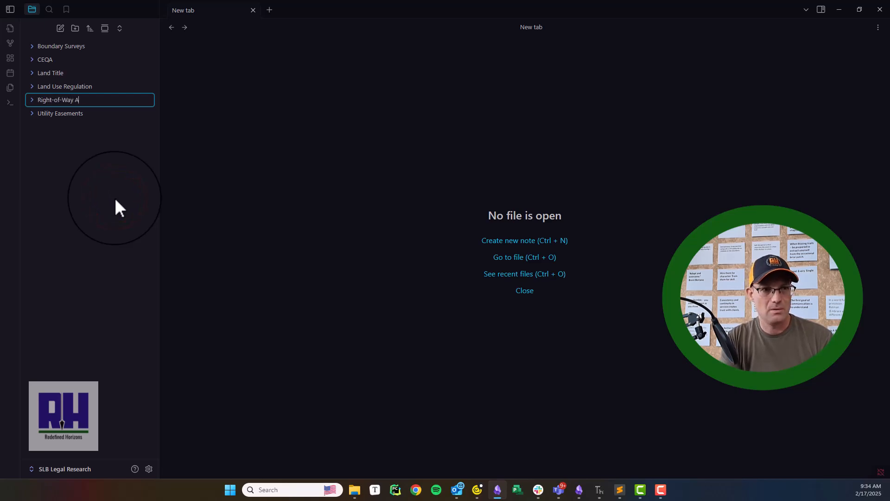
{"action": "type", "text": "quisition"}
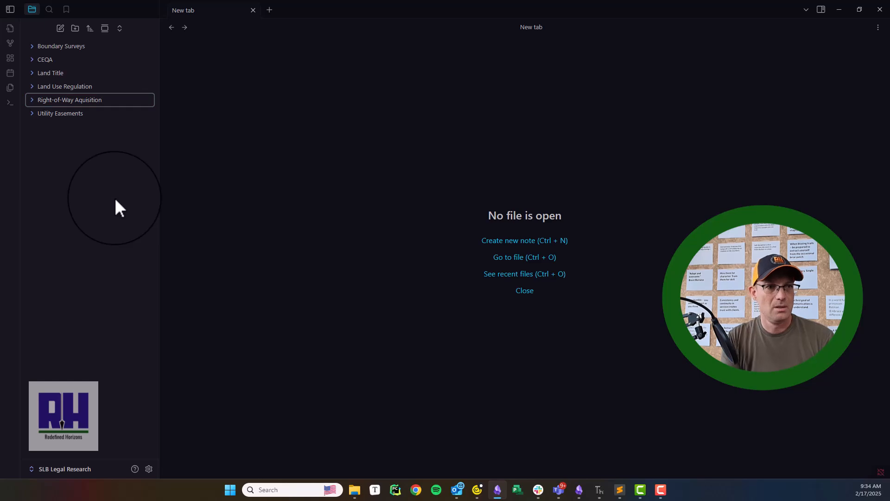
Create a folder named Water Rights at the top level of the vault.
{"action": "right_click", "coordinate": [87, 173]}
{"action": "left_click", "coordinate": [110, 194]}
{"action": "type", "text": "Water Rights"}
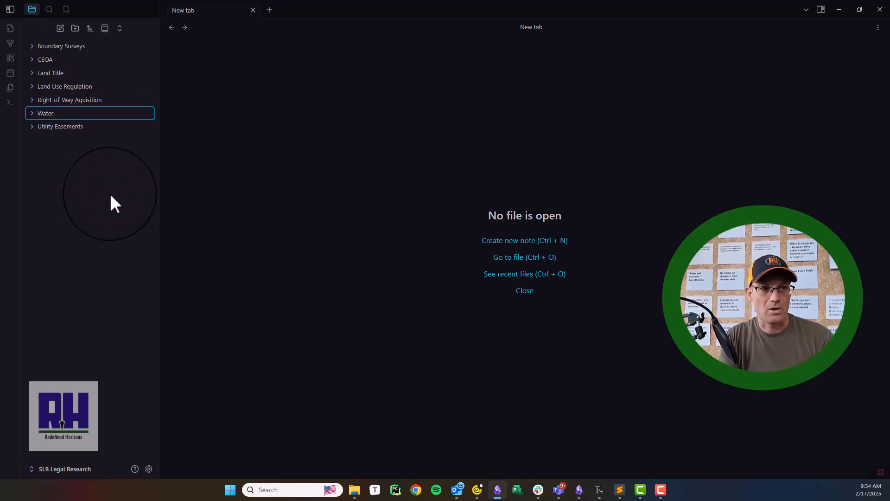
{"action": "key", "text": "Return"}
{"action": "right_click", "coordinate": [84, 199]}
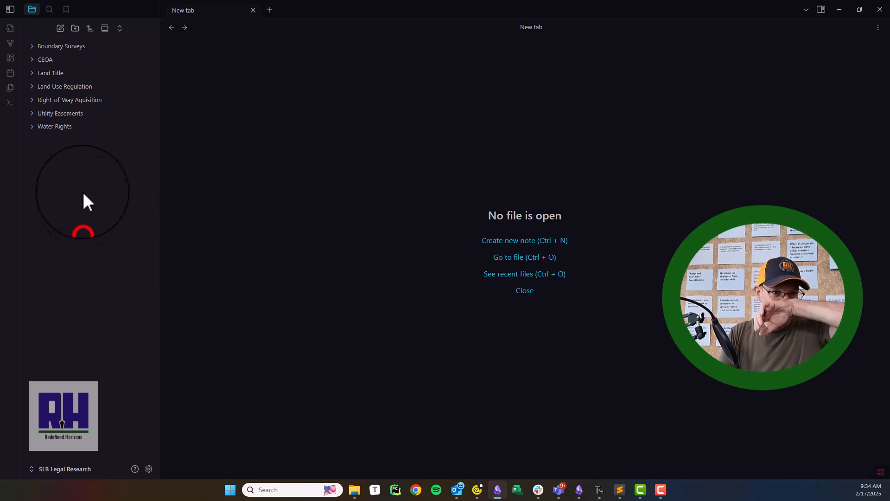
{"action": "left_click", "coordinate": [107, 190]}
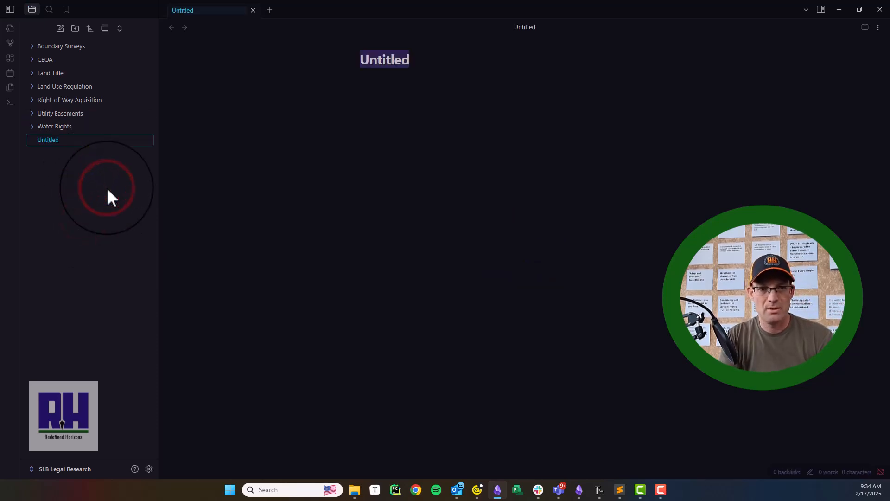
{"action": "type", "text": "Tax"}
{"action": "key", "text": "BackSpace"}
{"action": "key", "text": "BackSpace"}
{"action": "key", "text": "BackSpace"}
{"action": "type", "text": "Real Property"}
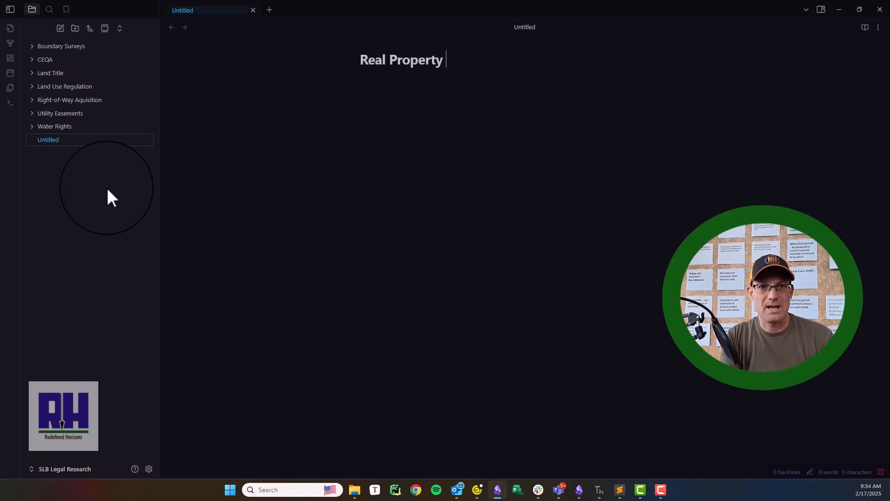
{"action": "key", "text": "BackSpace"}
{"action": "key", "text": "BackSpace"}
{"action": "key", "text": "BackSpace"}
{"action": "key", "text": "BackSpace"}
{"action": "key", "text": "BackSpace"}
{"action": "key", "text": "BackSpace"}
{"action": "key", "text": "BackSpace"}
{"action": "key", "text": "BackSpace"}
{"action": "key", "text": "BackSpace"}
{"action": "key", "text": "BackSpace"}
{"action": "key", "text": "BackSpace"}
{"action": "key", "text": "BackSpace"}
{"action": "key", "text": "BackSpace"}
{"action": "key", "text": "BackSpace"}
{"action": "left_click", "coordinate": [106, 188]}
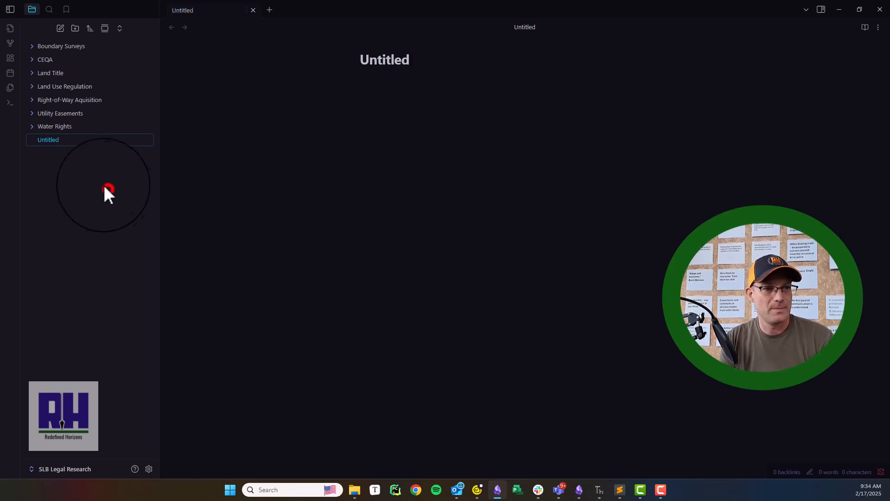
{"action": "right_click", "coordinate": [105, 140]}
{"action": "left_click", "coordinate": [139, 322]}
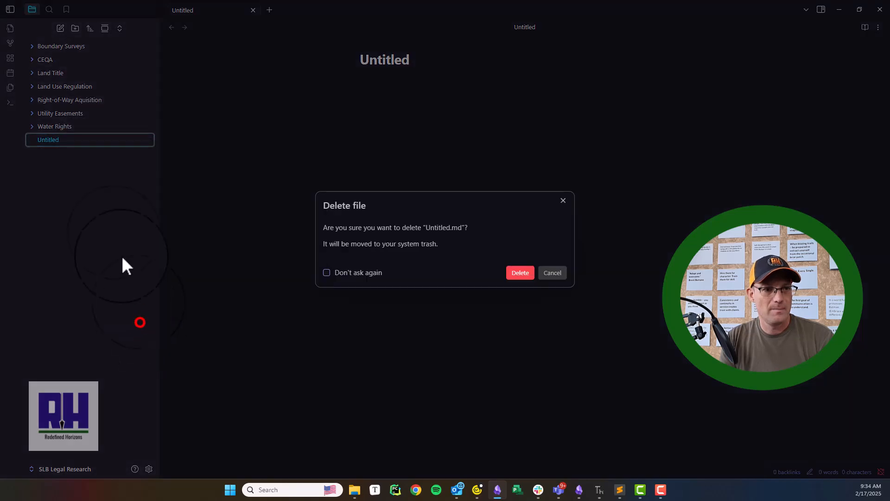
{"action": "left_click", "coordinate": [522, 273]}
Create a top-level vault folder named Real Property Tax Assessment.
{"action": "right_click", "coordinate": [71, 177]}
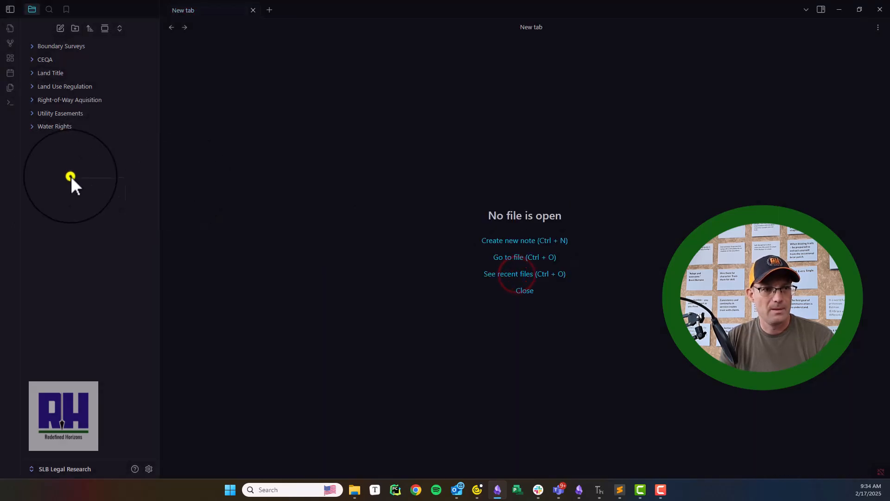
{"action": "left_click", "coordinate": [90, 196]}
{"action": "type", "text": "Re"}
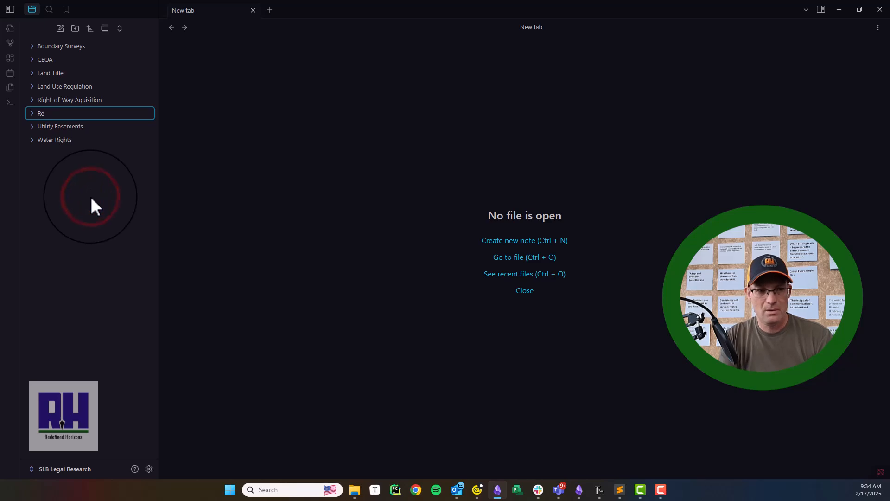
{"action": "type", "text": "al Property Ta"}
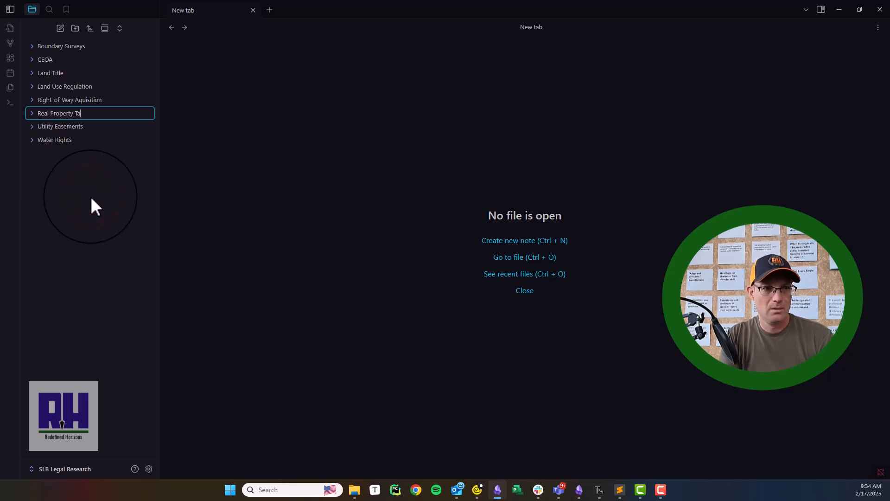
{"action": "type", "text": "x Assessment"}
{"action": "key", "text": "Return"}
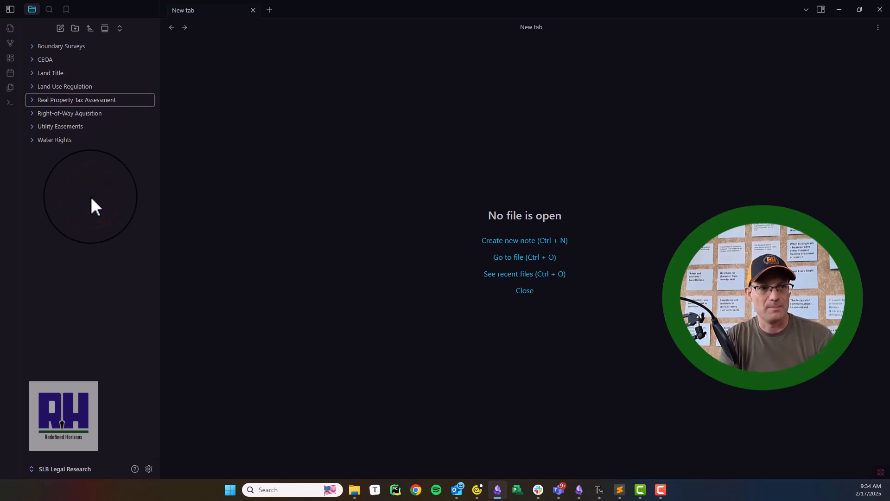
{"action": "left_click", "coordinate": [87, 269]}
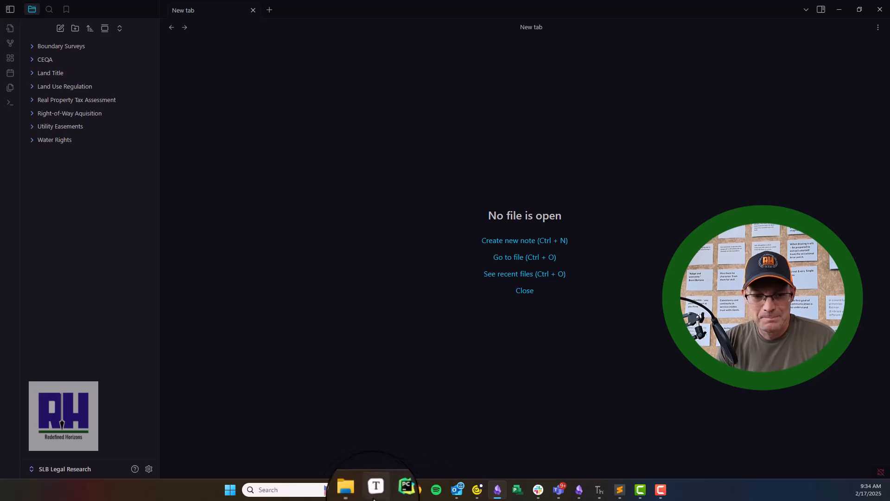
Switch to File Explorer and examine the network copy of the SLB Legal Research folder, including the contents of Welcome.md.
{"action": "left_click", "coordinate": [355, 491]}
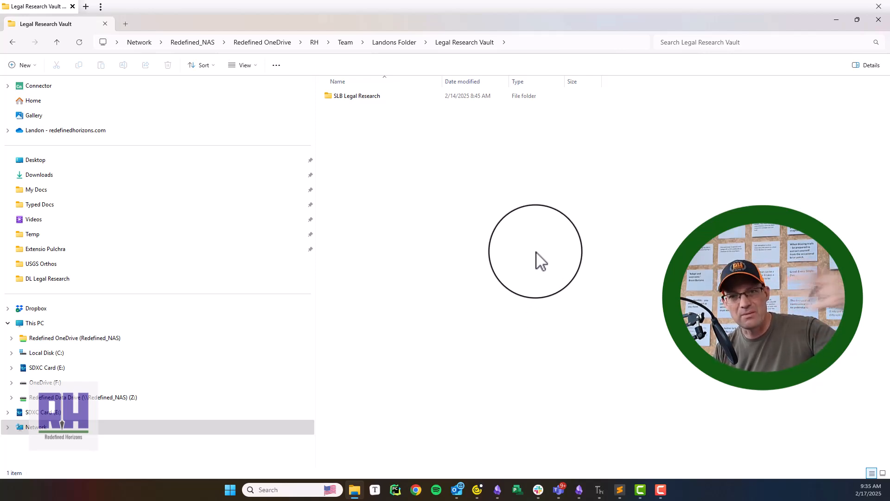
{"action": "left_click", "coordinate": [361, 97]}
{"action": "double_click", "coordinate": [361, 99]}
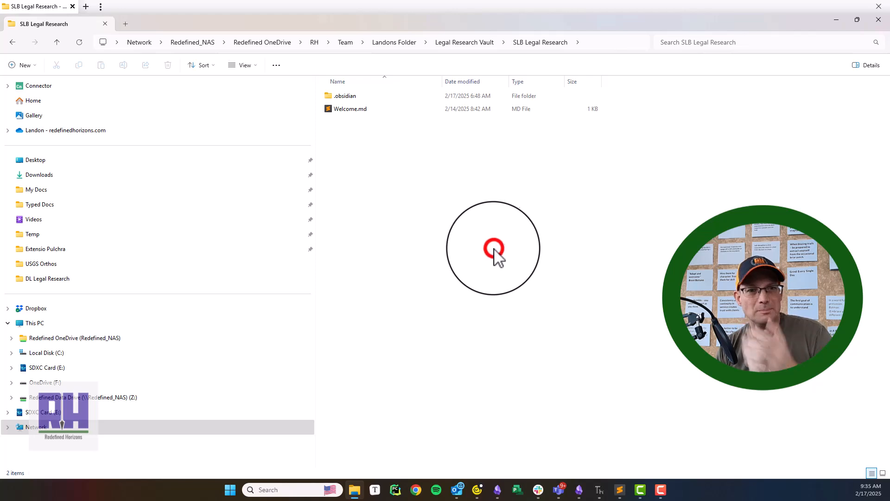
{"action": "left_click", "coordinate": [465, 43]}
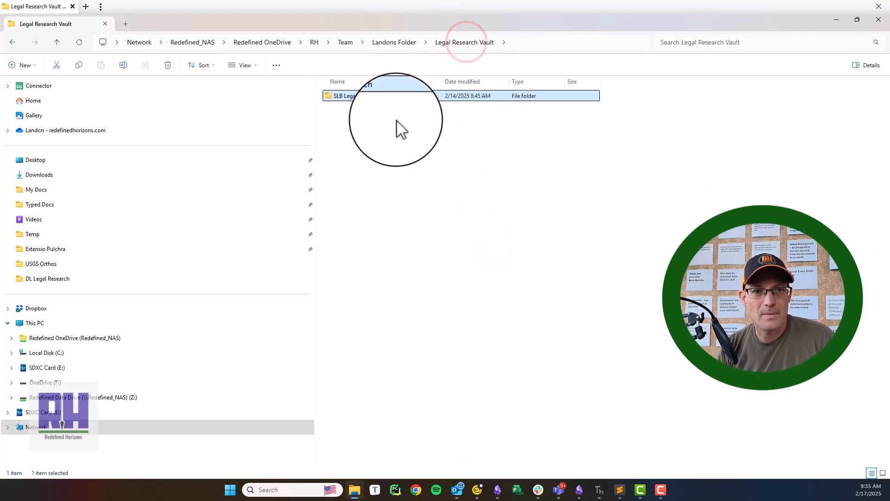
{"action": "double_click", "coordinate": [364, 95]}
{"action": "left_click", "coordinate": [360, 109]}
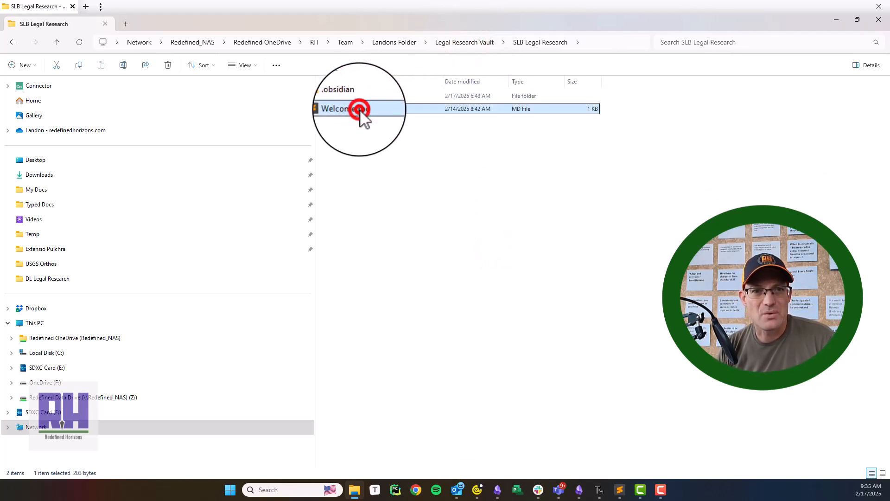
{"action": "double_click", "coordinate": [360, 109]}
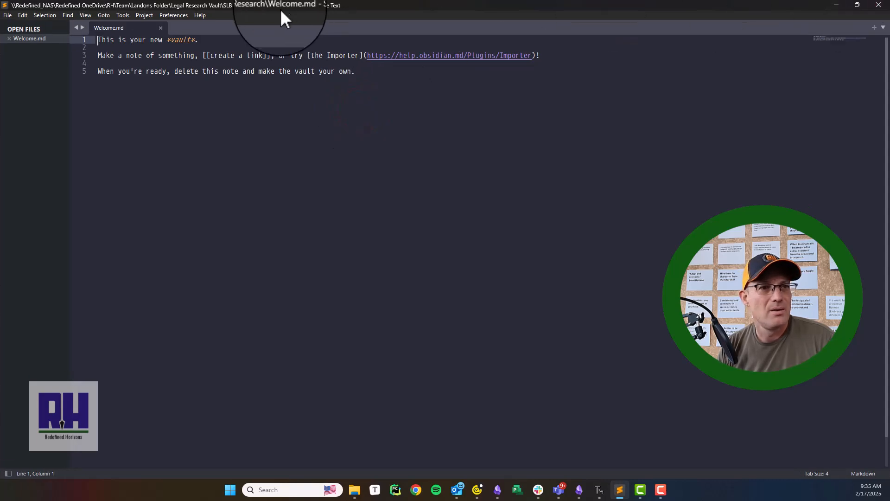
{"action": "left_click", "coordinate": [885, 10]}
{"action": "left_click", "coordinate": [473, 184]}
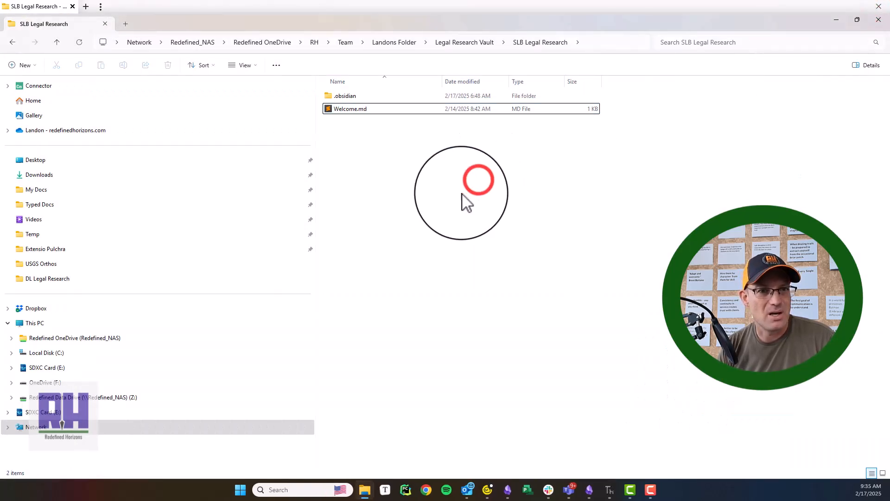
{"action": "left_click", "coordinate": [358, 95]}
{"action": "left_click", "coordinate": [359, 108]}
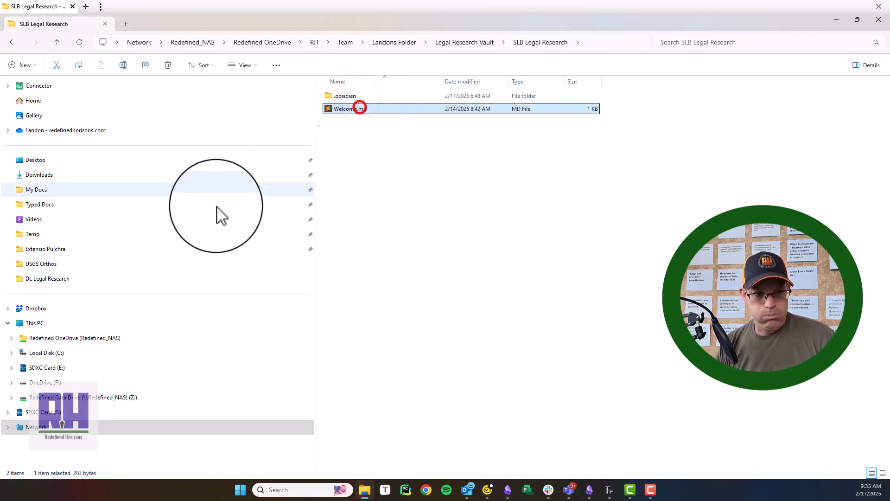
Open the OneDrive copy of the SLB Legal Research folder, found inside RH, Team, the personal team folder and Legal Research Vault.
{"action": "left_click", "coordinate": [102, 131]}
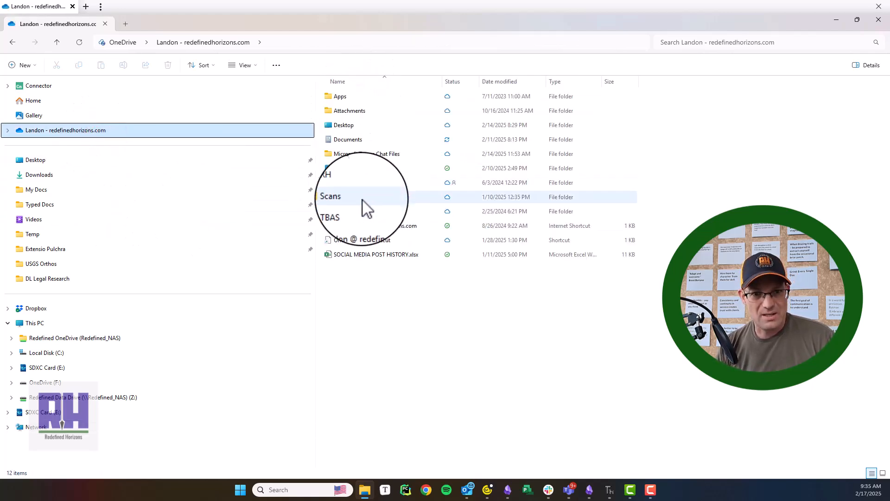
{"action": "double_click", "coordinate": [364, 182]}
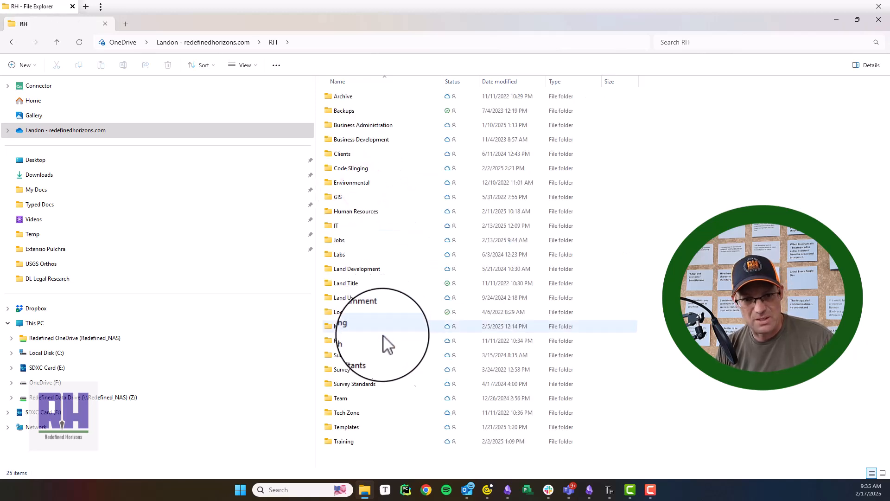
{"action": "double_click", "coordinate": [362, 398]}
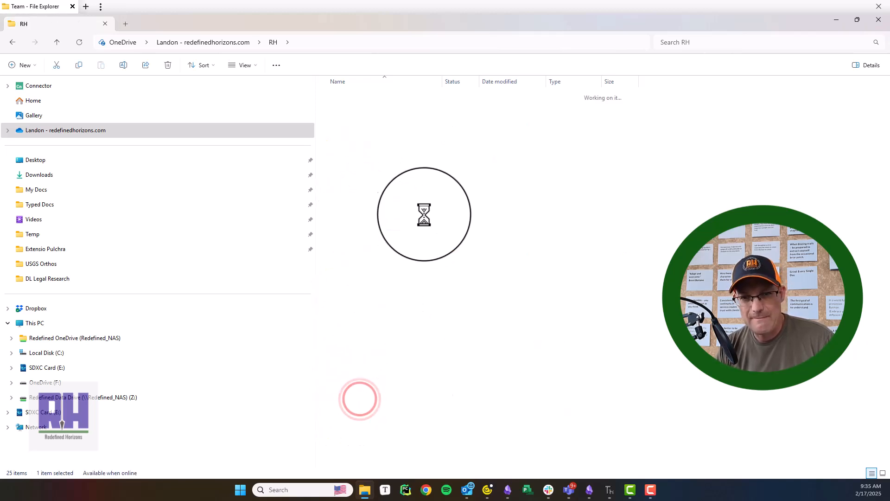
{"action": "left_click", "coordinate": [360, 283]}
{"action": "double_click", "coordinate": [359, 283]}
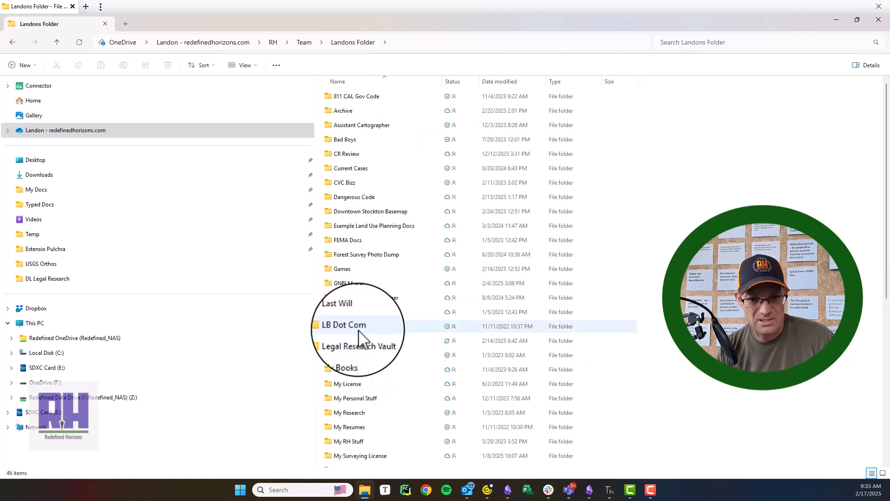
{"action": "left_click", "coordinate": [368, 343]}
{"action": "double_click", "coordinate": [370, 343]}
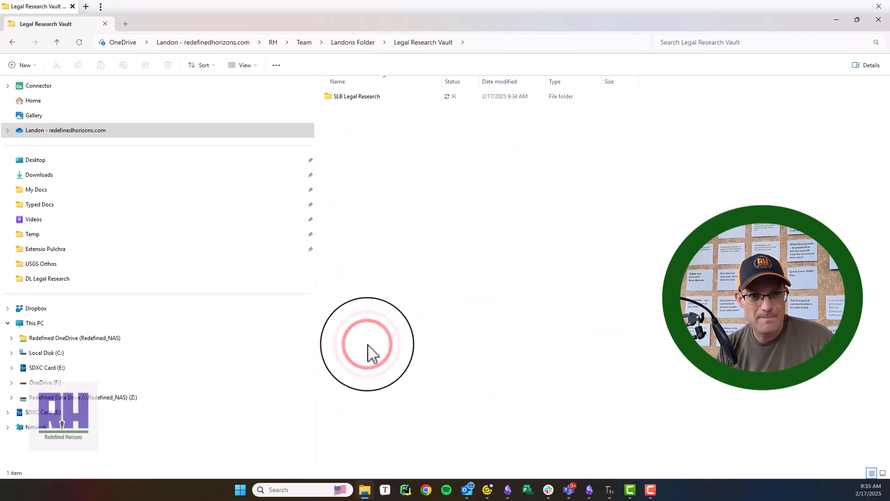
{"action": "left_click", "coordinate": [357, 98]}
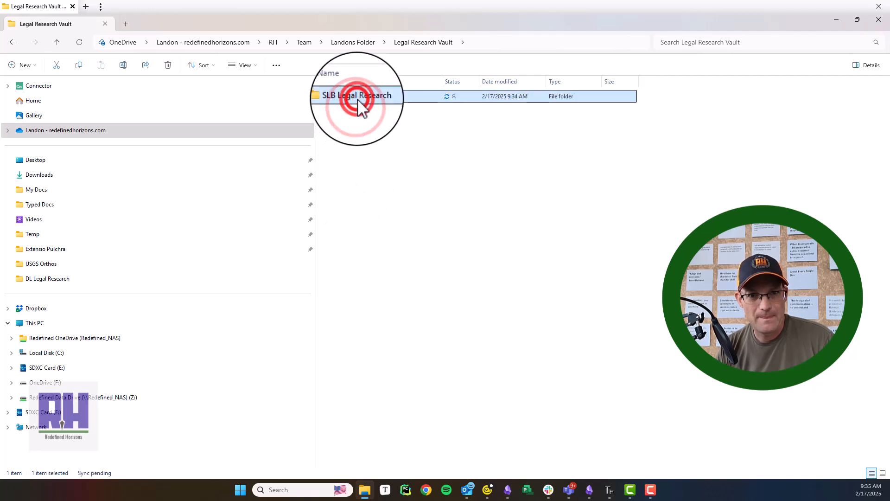
{"action": "double_click", "coordinate": [357, 97]}
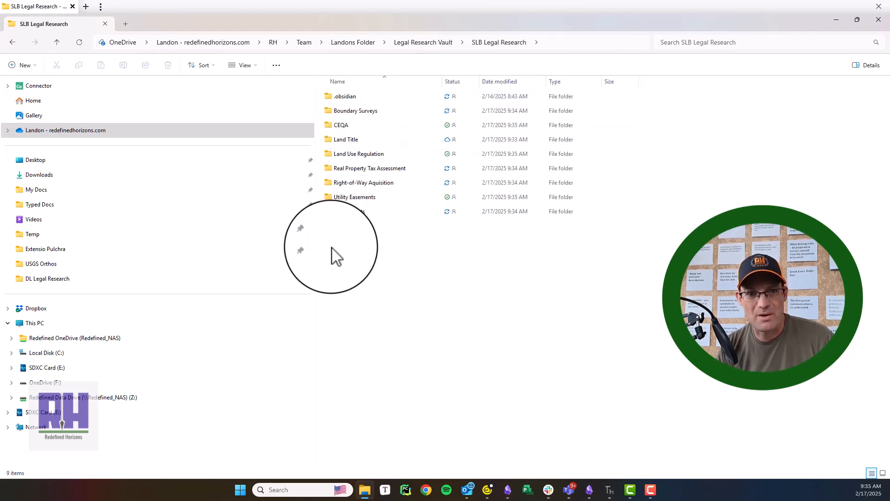
Open the DL Legal Research folder from Downloads in a second File Explorer tab.
{"action": "left_click", "coordinate": [126, 22]}
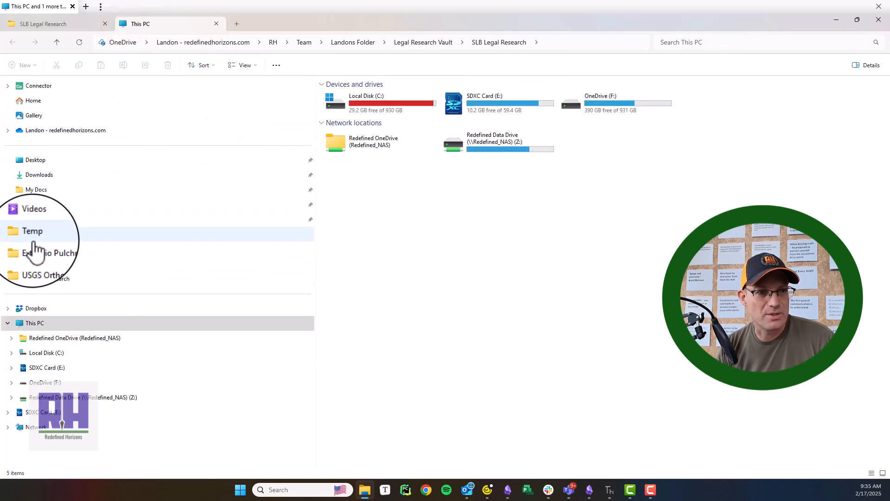
{"action": "left_click", "coordinate": [47, 174]}
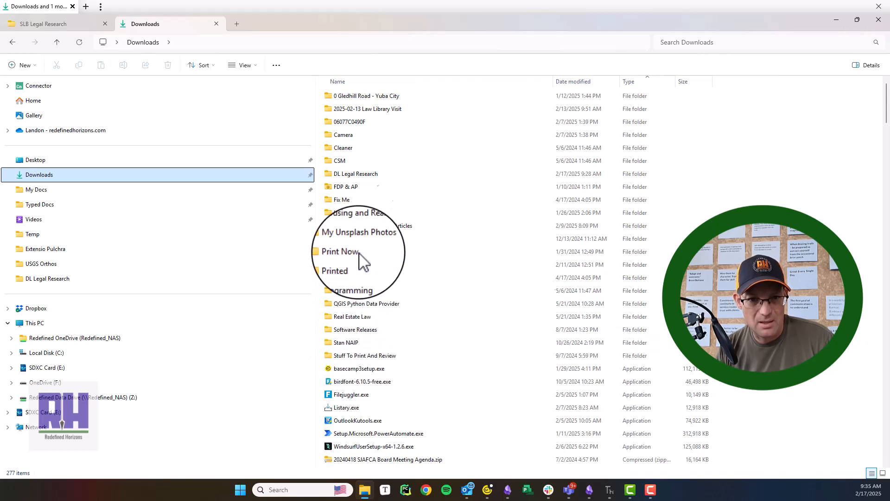
{"action": "double_click", "coordinate": [353, 174]}
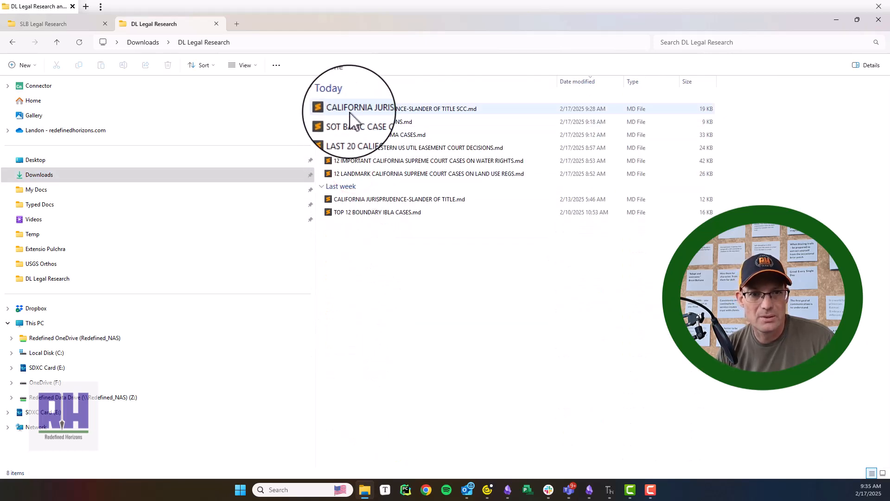
Move all the Markdown files from DL Legal Research into the OneDrive SLB Legal Research vault folder.
{"action": "left_click", "coordinate": [350, 110]}
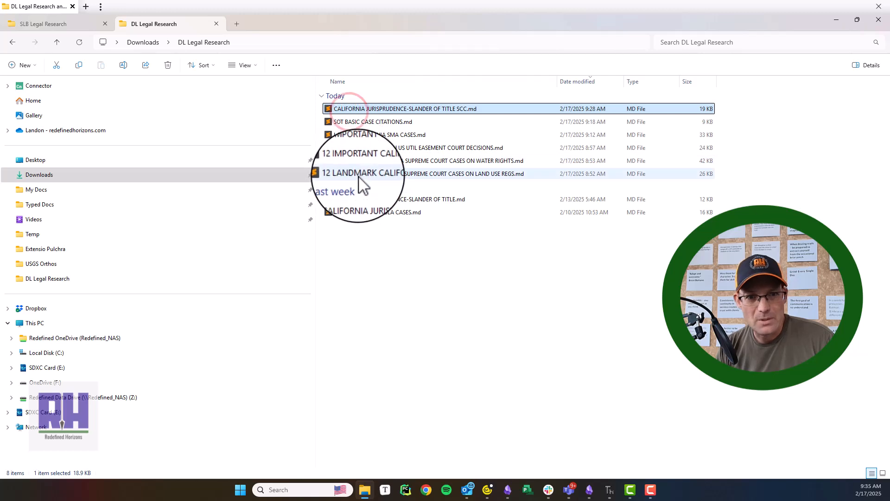
{"action": "left_click", "coordinate": [360, 174], "text": "shift"}
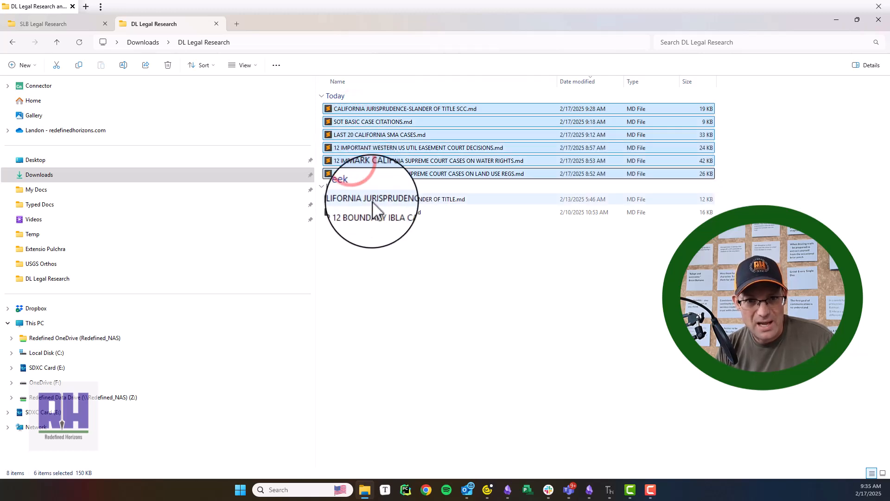
{"action": "left_click", "coordinate": [371, 199], "text": "shift"}
{"action": "left_click", "coordinate": [374, 212], "text": "shift"}
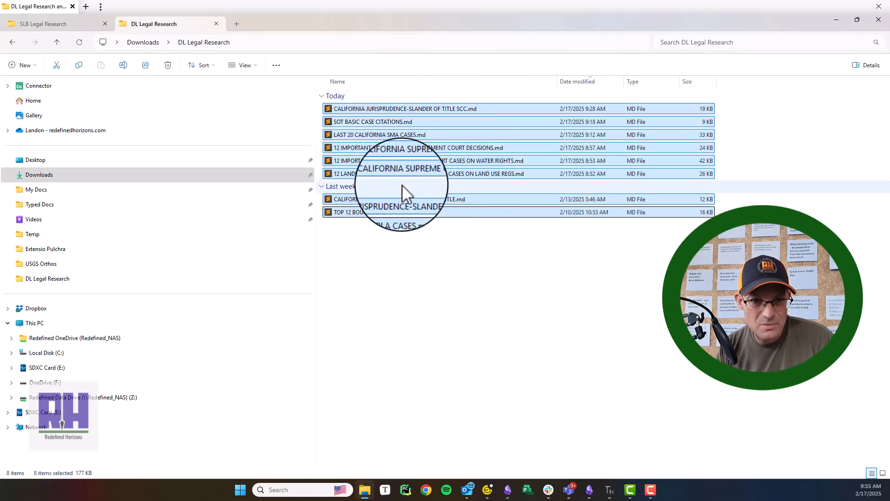
{"action": "right_click", "coordinate": [396, 114]}
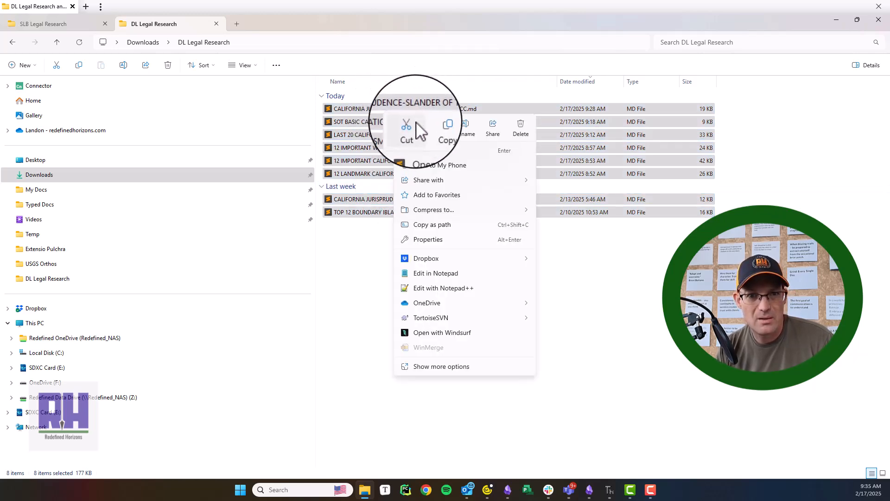
{"action": "left_click", "coordinate": [412, 126]}
{"action": "left_click", "coordinate": [44, 24]}
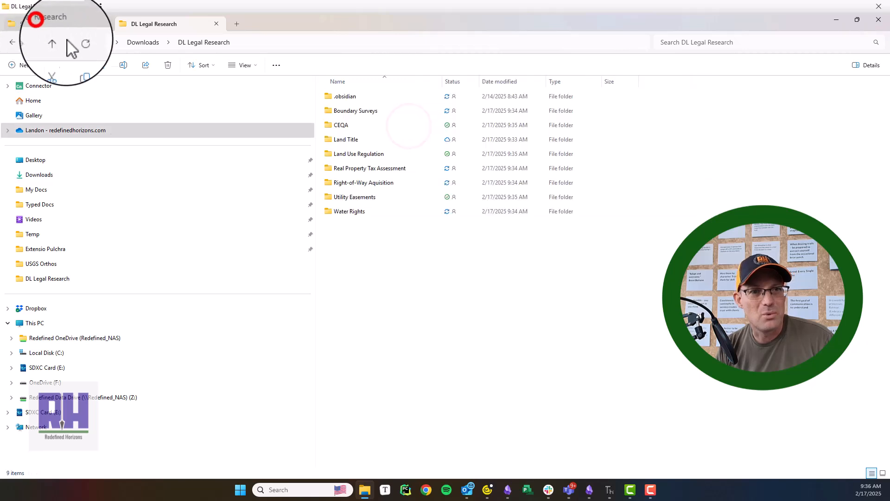
{"action": "right_click", "coordinate": [408, 288]}
{"action": "left_click", "coordinate": [415, 300]}
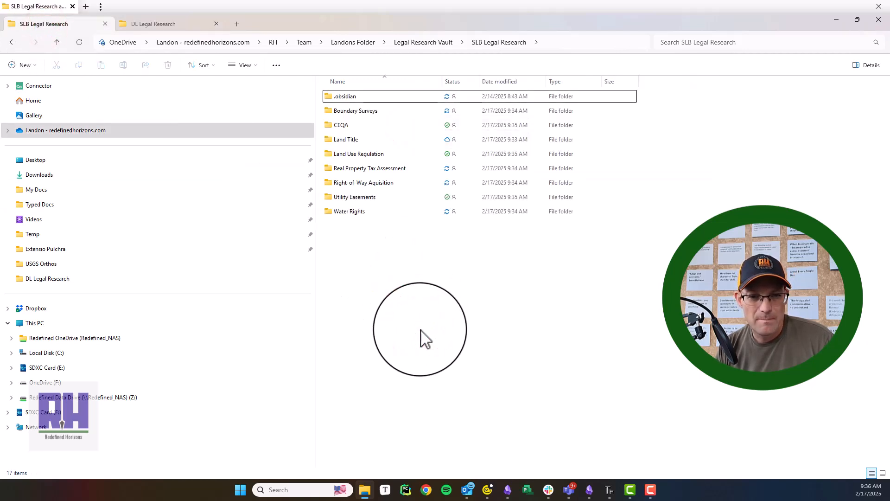
{"action": "left_click", "coordinate": [393, 353]}
Delete the SOT BASIC CASE CITATIONS.md file from the SLB Legal Research folder.
{"action": "left_click", "coordinate": [368, 240]}
{"action": "left_click", "coordinate": [363, 312]}
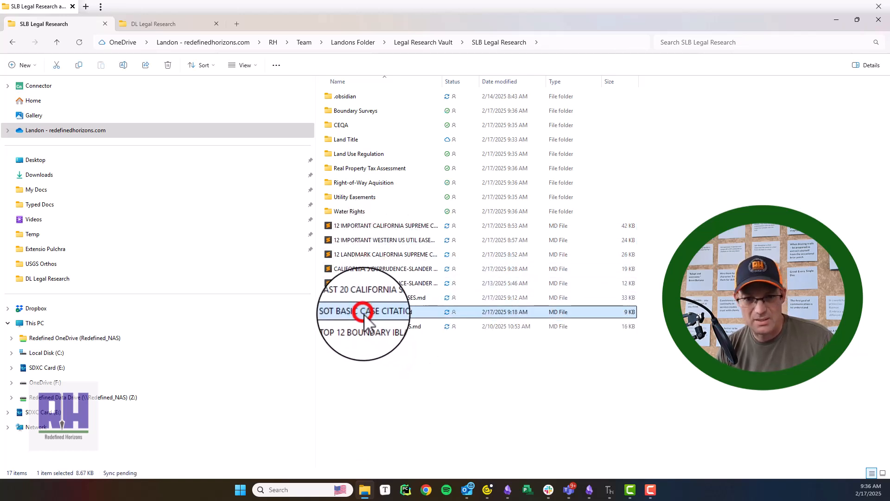
{"action": "key", "text": "Delete"}
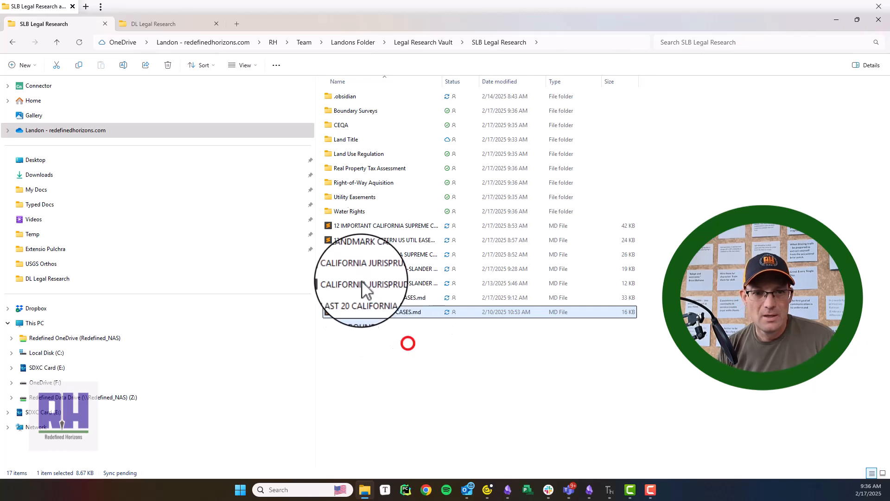
Widen the file name column and skim 12 IMPORTANT CALIFORNIA SUPREME COURT CASES ON WATER RIGHTS.md in Typora.
{"action": "left_click_drag", "start_coordinate": [443, 83], "coordinate": [547, 83]}
{"action": "left_click", "coordinate": [344, 225]}
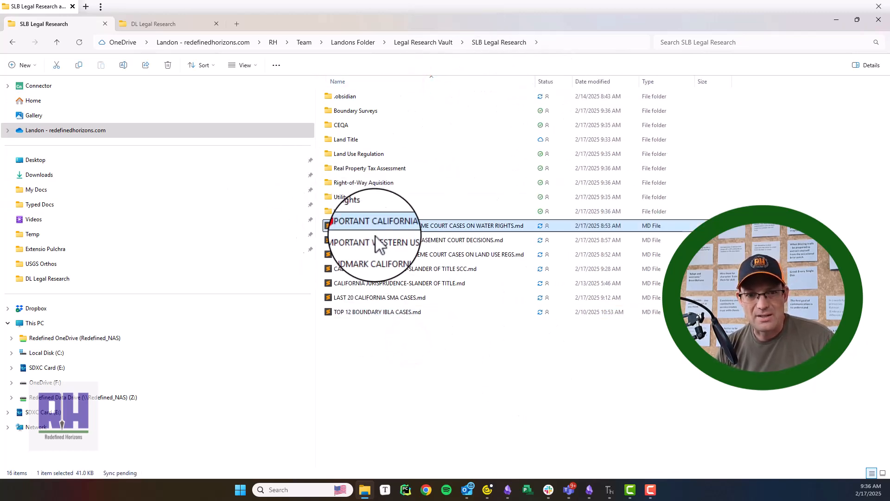
{"action": "right_click", "coordinate": [402, 230]}
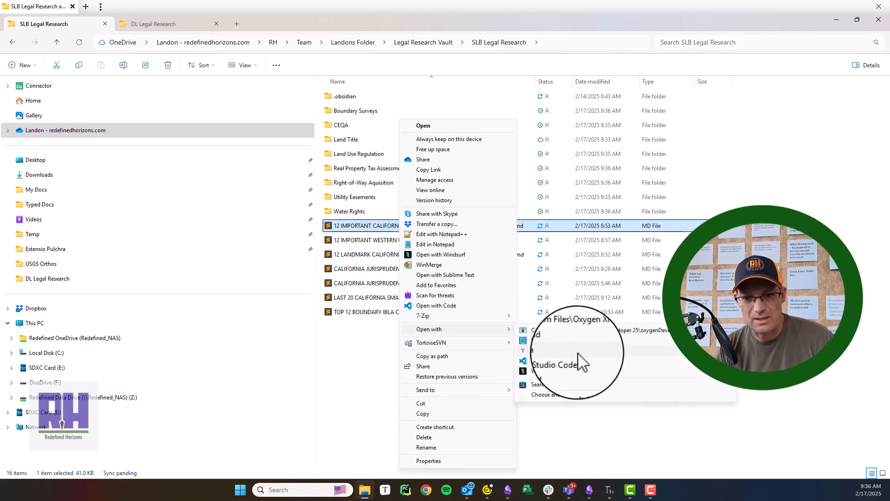
{"action": "left_click", "coordinate": [578, 352]}
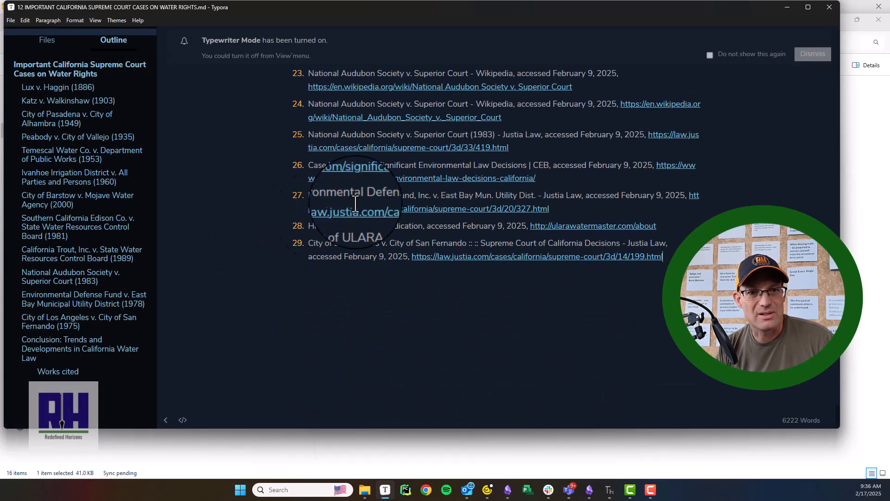
{"action": "scroll", "coordinate": [417, 308], "scroll_direction": "up", "scroll_amount": 6}
{"action": "scroll", "coordinate": [420, 316], "scroll_direction": "up", "scroll_amount": 15}
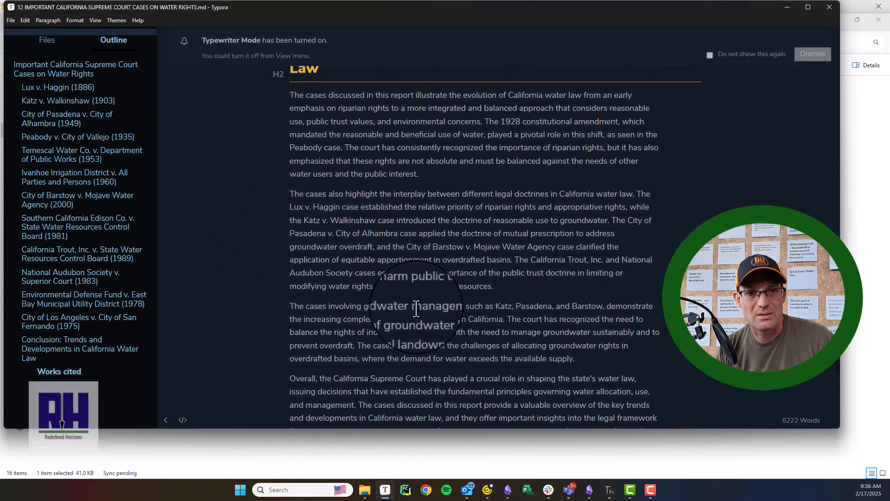
{"action": "scroll", "coordinate": [417, 310], "scroll_direction": "up", "scroll_amount": 15}
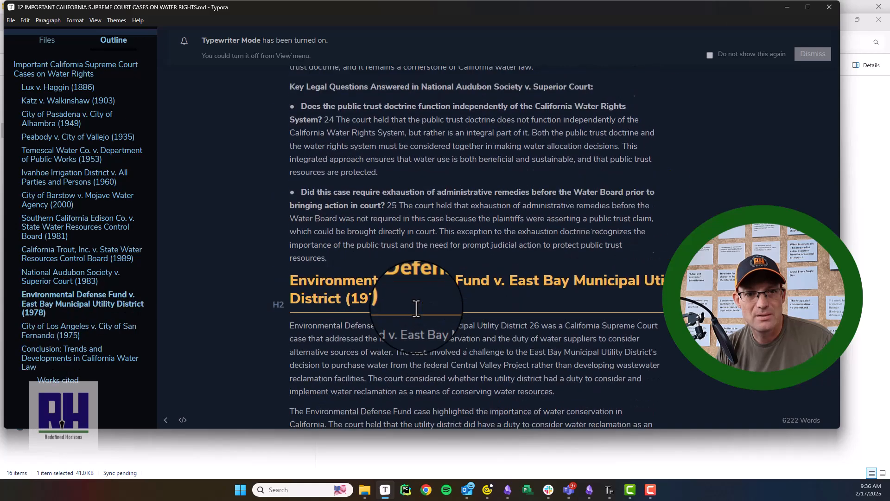
{"action": "scroll", "coordinate": [417, 310], "scroll_direction": "up", "scroll_amount": 8}
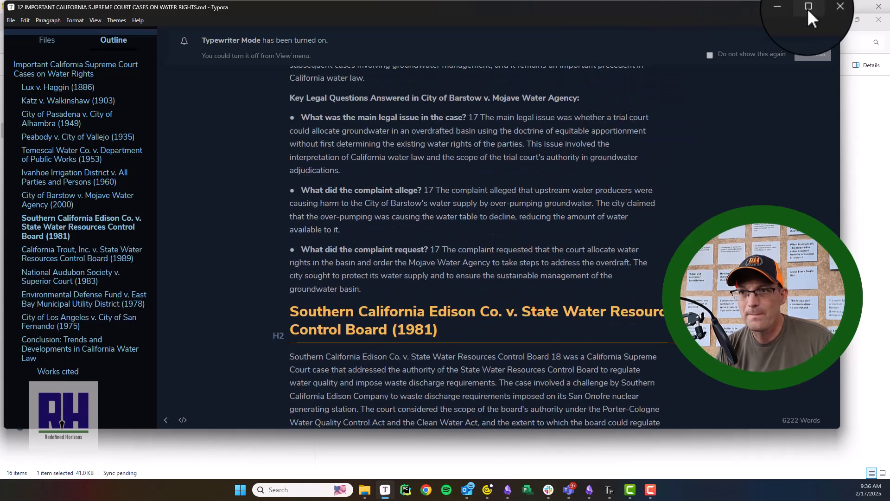
{"action": "left_click", "coordinate": [826, 7]}
Move the water rights, utility easement and land use regulation case files into the Water Rights, Utility Easements and Land Use Regulation folders.
{"action": "left_click_drag", "start_coordinate": [380, 225], "coordinate": [441, 214]}
{"action": "left_click", "coordinate": [405, 226]}
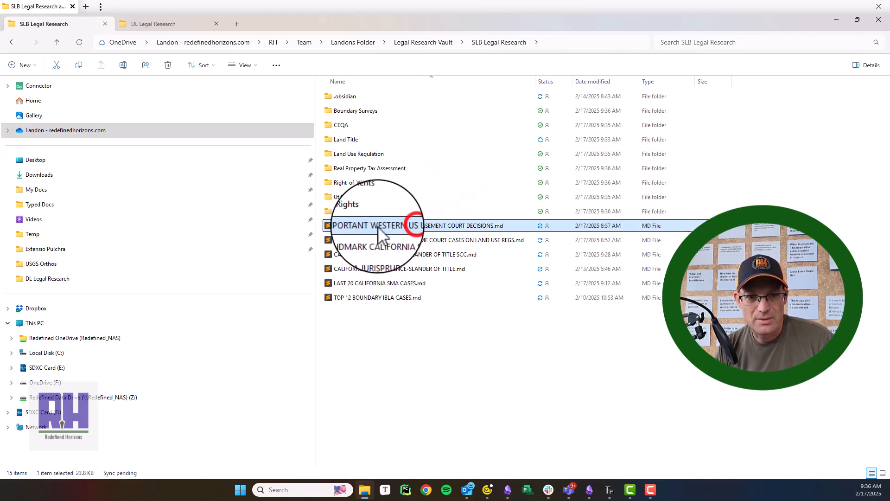
{"action": "left_click_drag", "start_coordinate": [386, 226], "coordinate": [444, 158]}
{"action": "left_click", "coordinate": [425, 225]}
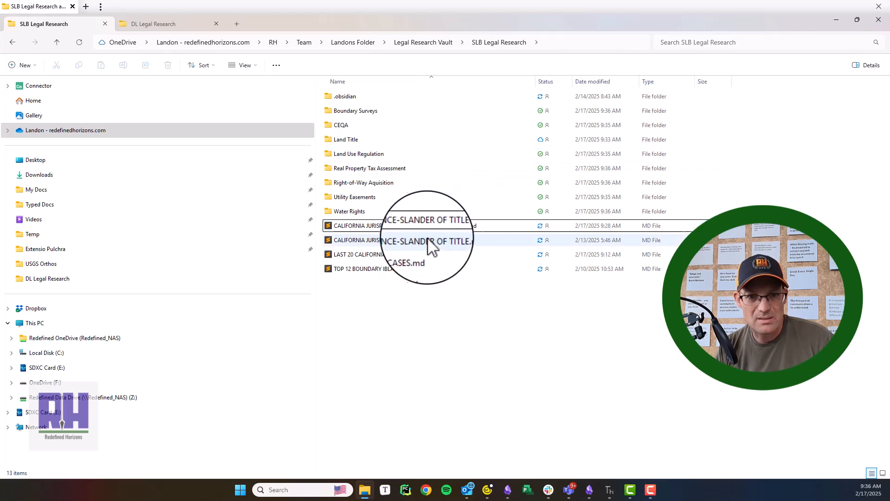
Move both CALIFORNIA JURISPRUDENCE-SLANDER OF TITLE files into Land Title and TOP 12 BOUNDARY IBLA CASES.md into Boundary Surveys.
{"action": "left_click", "coordinate": [422, 227]}
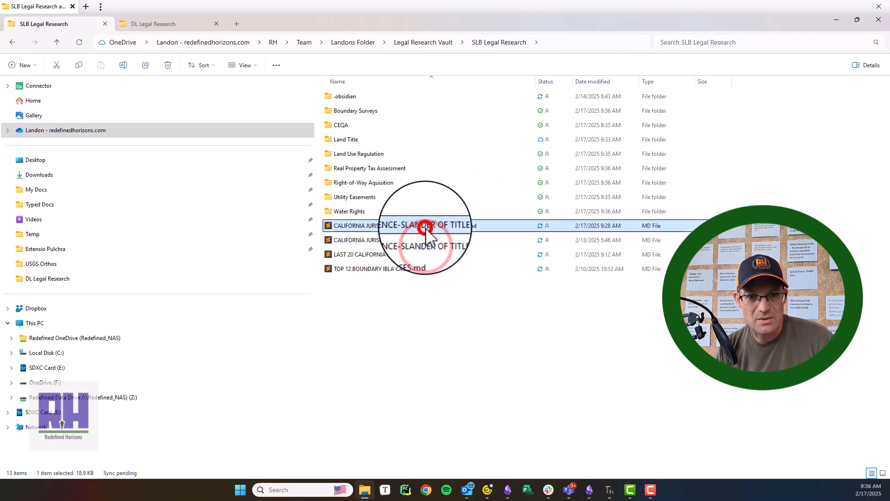
{"action": "left_click_drag", "start_coordinate": [413, 229], "coordinate": [464, 139]}
{"action": "left_click_drag", "start_coordinate": [434, 227], "coordinate": [449, 137]}
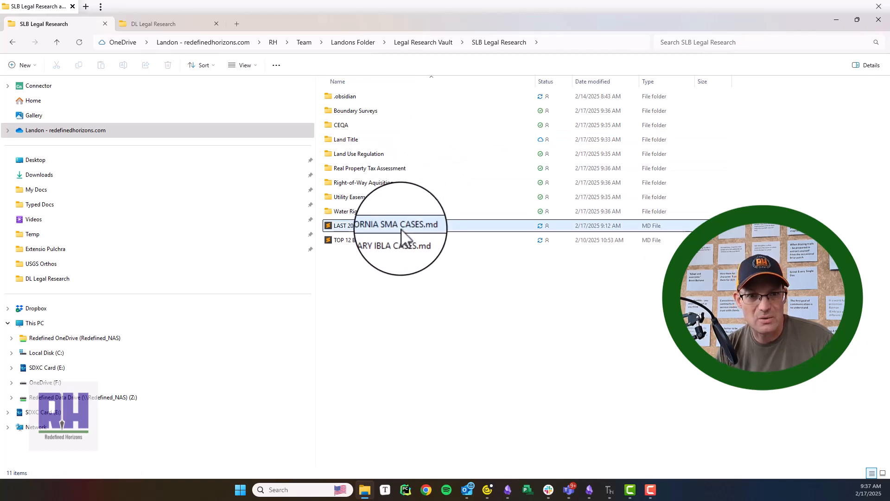
{"action": "left_click_drag", "start_coordinate": [401, 229], "coordinate": [425, 118]}
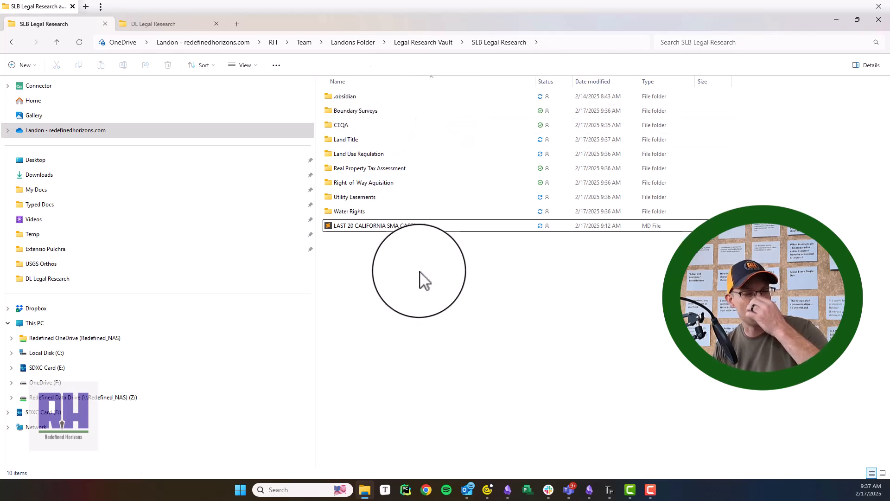
Create a folder named Land Subdivision in the SLB Legal Research vault folder.
{"action": "right_click", "coordinate": [372, 270]}
{"action": "mouse_move", "coordinate": [430, 143]}
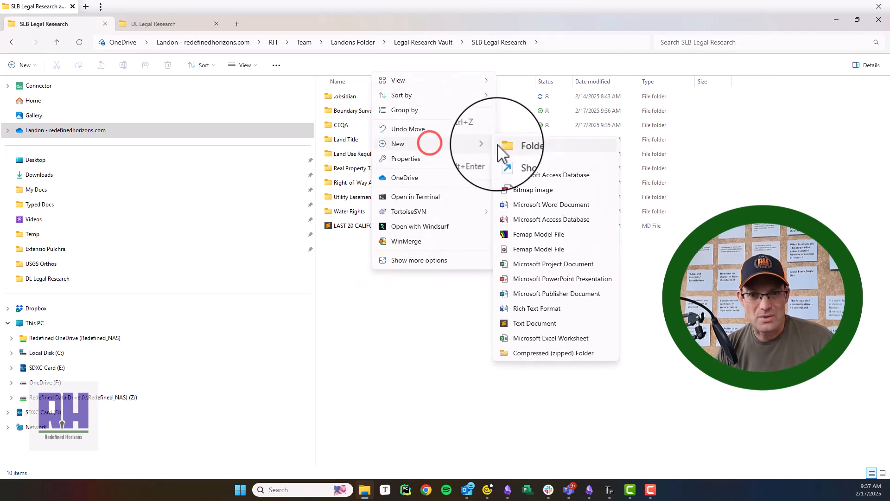
{"action": "left_click", "coordinate": [502, 144]}
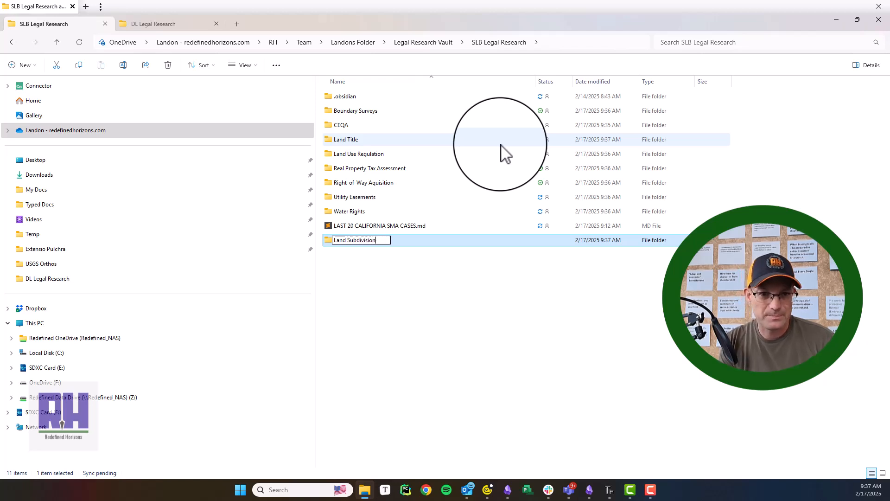
{"action": "key", "text": "Return"}
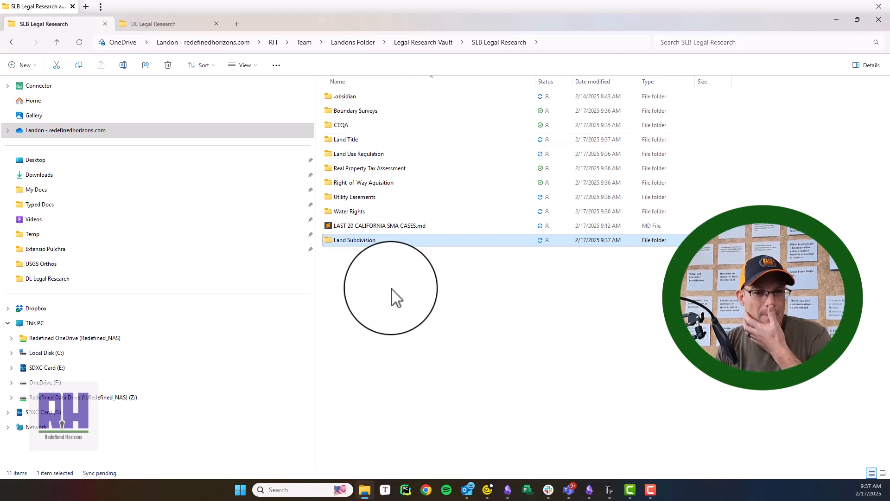
Rename the Land Subdivision folder as Land Subdivisions.
{"action": "right_click", "coordinate": [377, 242]}
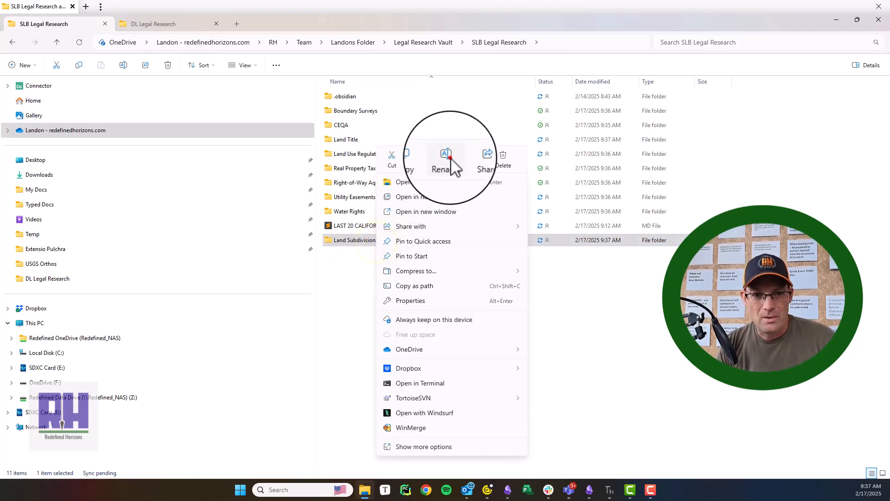
{"action": "left_click", "coordinate": [450, 157]}
{"action": "left_click", "coordinate": [386, 240]}
{"action": "type", "text": "s"}
{"action": "left_click", "coordinate": [440, 323]}
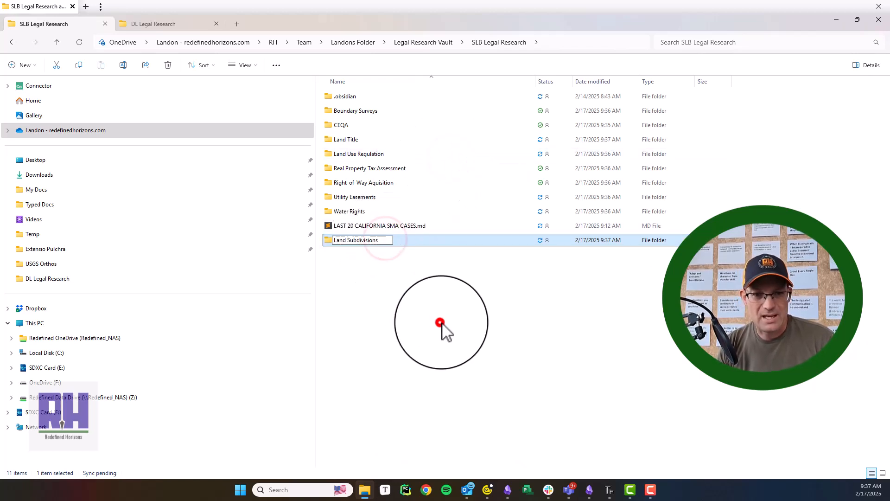
{"action": "left_click", "coordinate": [403, 297]}
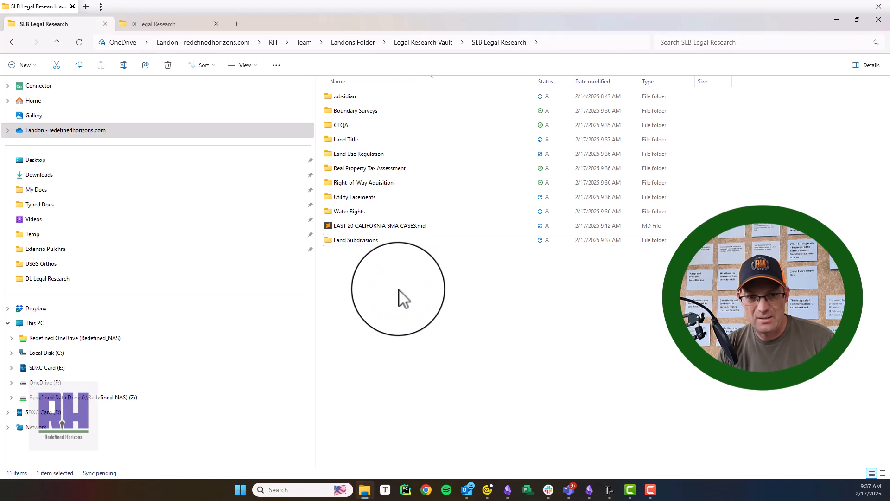
Create another folder named California SMA in the SLB Legal Research folder.
{"action": "right_click", "coordinate": [404, 297]}
{"action": "mouse_move", "coordinate": [457, 164]}
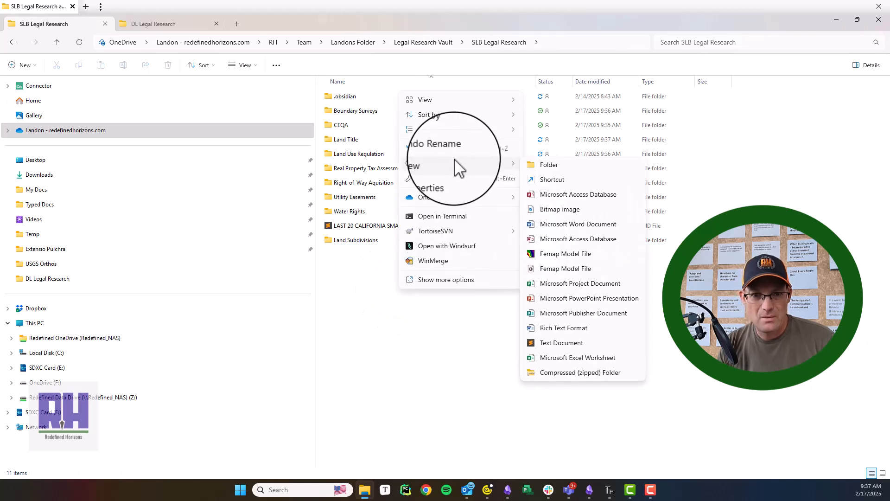
{"action": "left_click", "coordinate": [549, 165]}
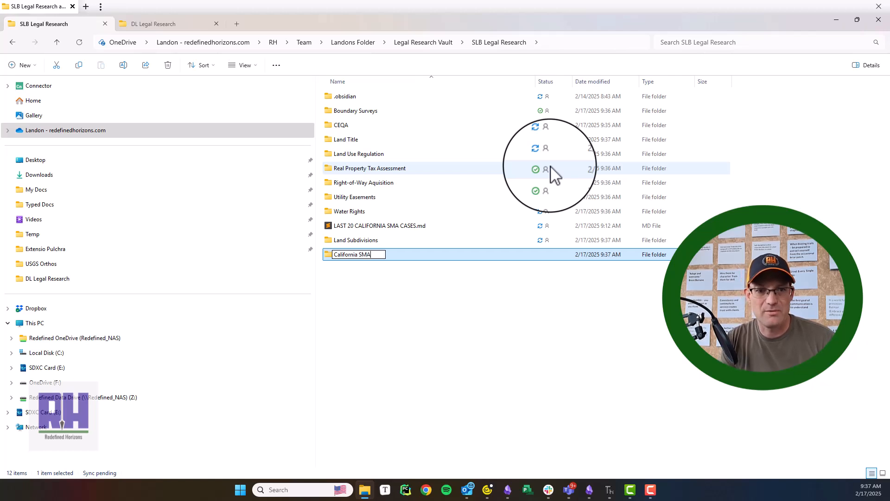
{"action": "left_click", "coordinate": [430, 324]}
Move LAST 20 CALIFORNIA SMA CASES.md into the California SMA folder and place that folder inside Land Subdivisions.
{"action": "left_click", "coordinate": [402, 226]}
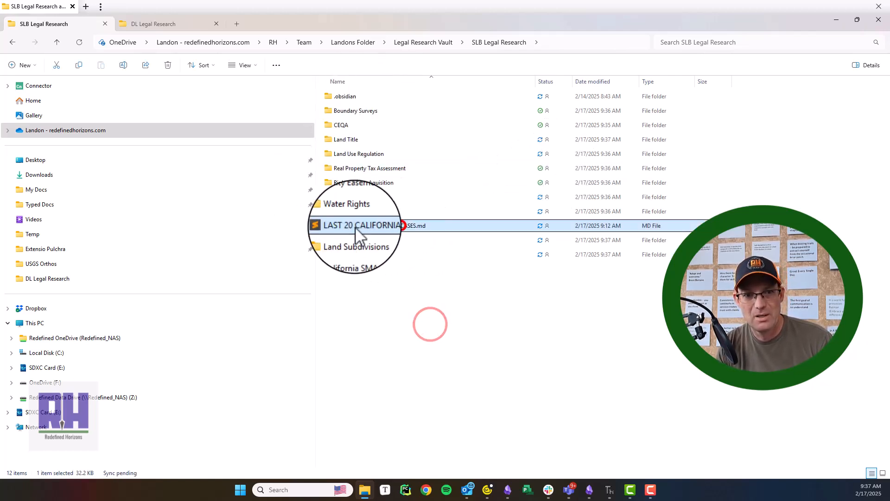
{"action": "left_click_drag", "start_coordinate": [401, 226], "coordinate": [403, 254]}
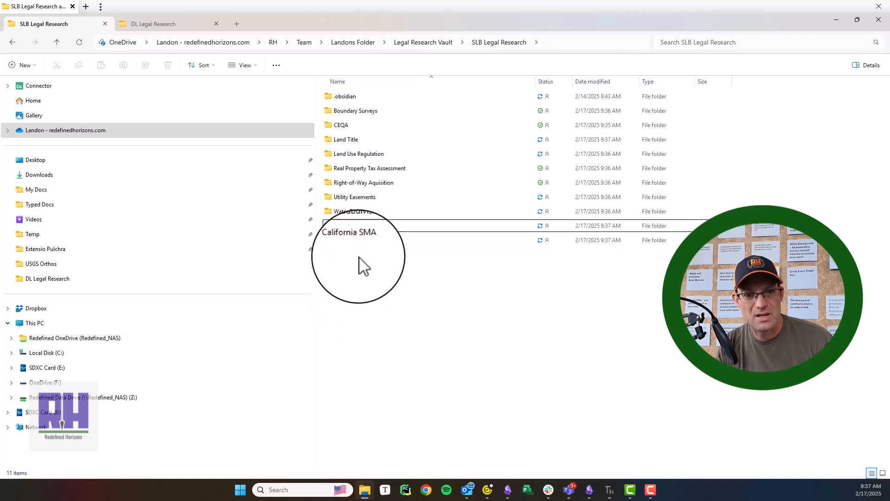
{"action": "left_click_drag", "start_coordinate": [350, 240], "coordinate": [427, 227]}
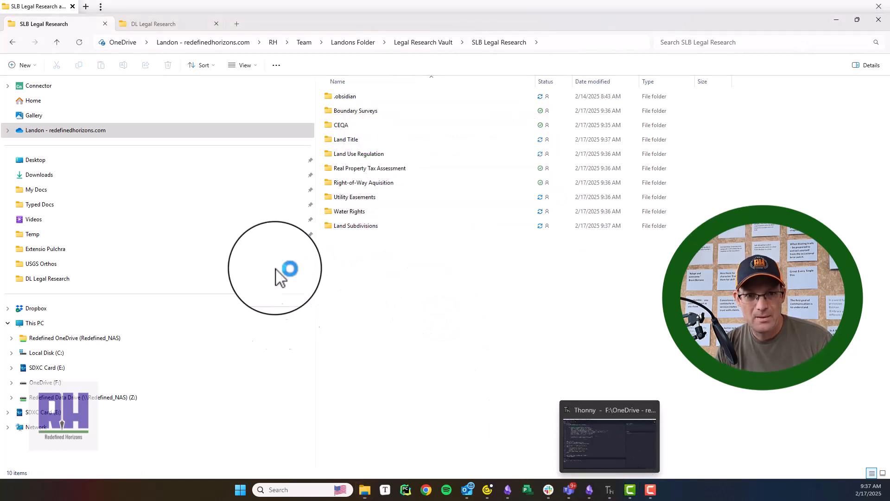
Switch to the SLB Legal Research vault in Obsidian and check the contents of the Boundary Surveys and CEQA folders.
{"action": "left_click", "coordinate": [589, 490]}
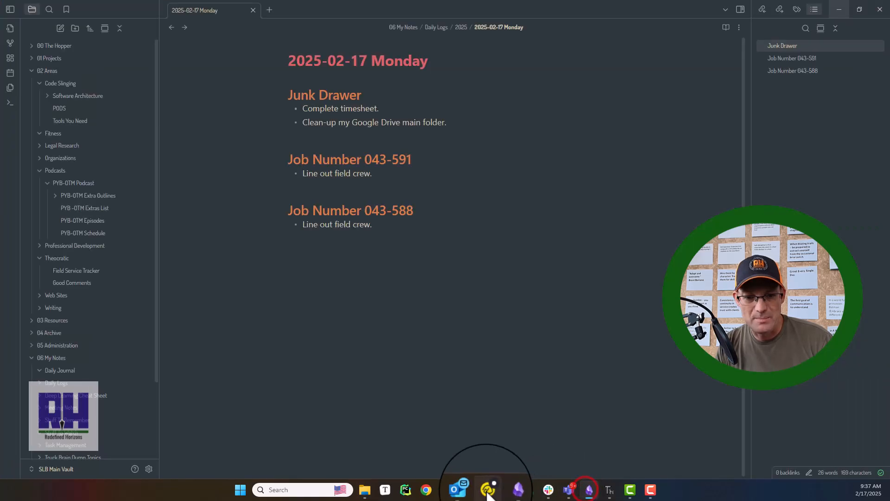
{"action": "left_click", "coordinate": [588, 490]}
{"action": "left_click", "coordinate": [512, 492]}
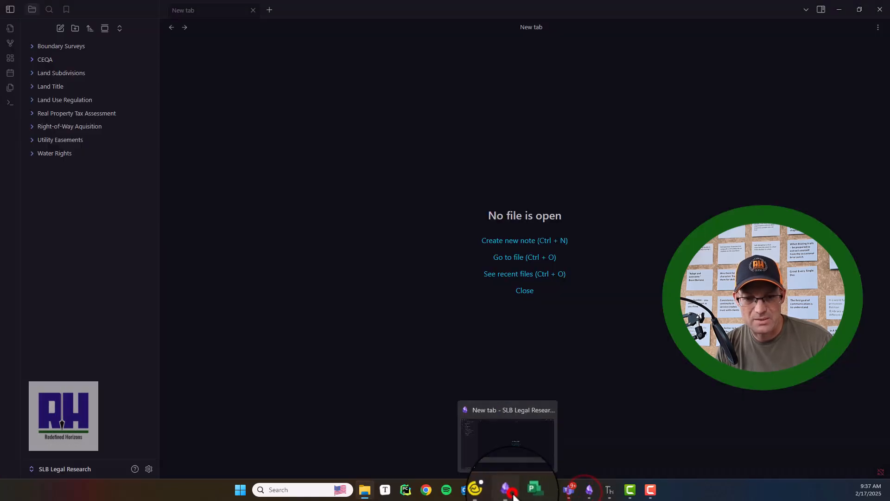
{"action": "left_click", "coordinate": [91, 45]}
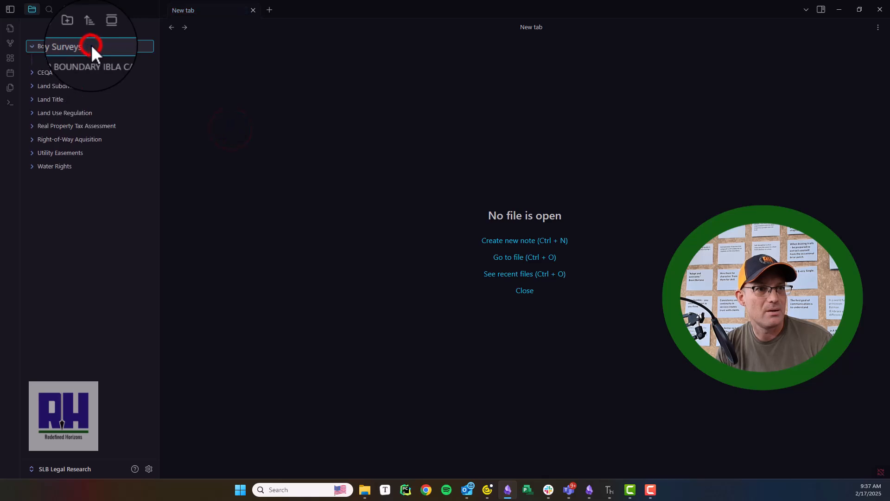
{"action": "left_click", "coordinate": [85, 46]}
{"action": "left_click", "coordinate": [33, 58]}
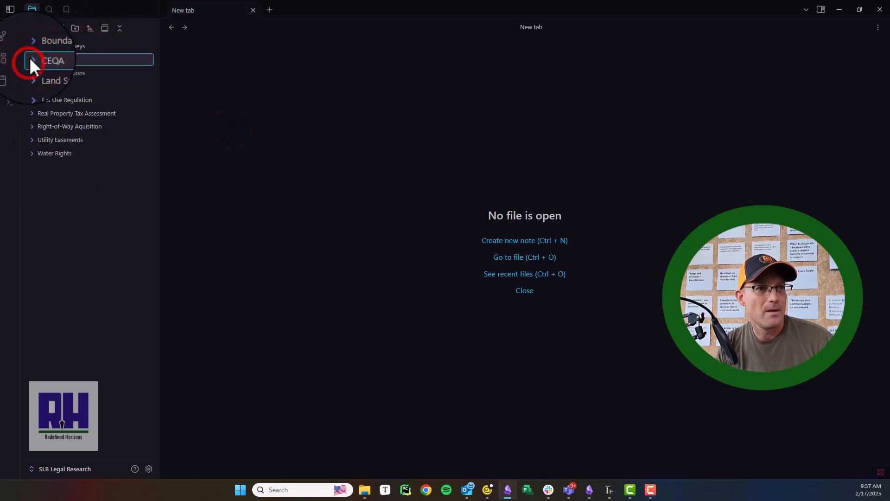
{"action": "left_click", "coordinate": [863, 9]}
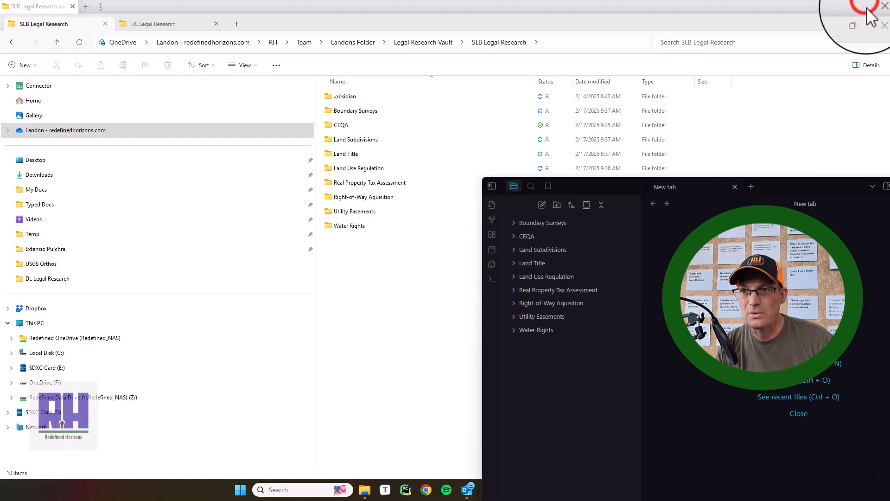
{"action": "key", "text": "alt+Tab"}
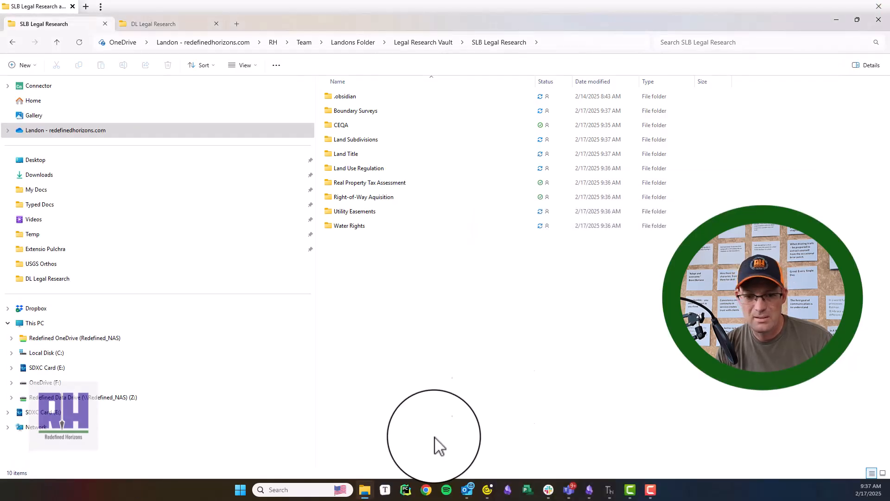
{"action": "left_click", "coordinate": [509, 490]}
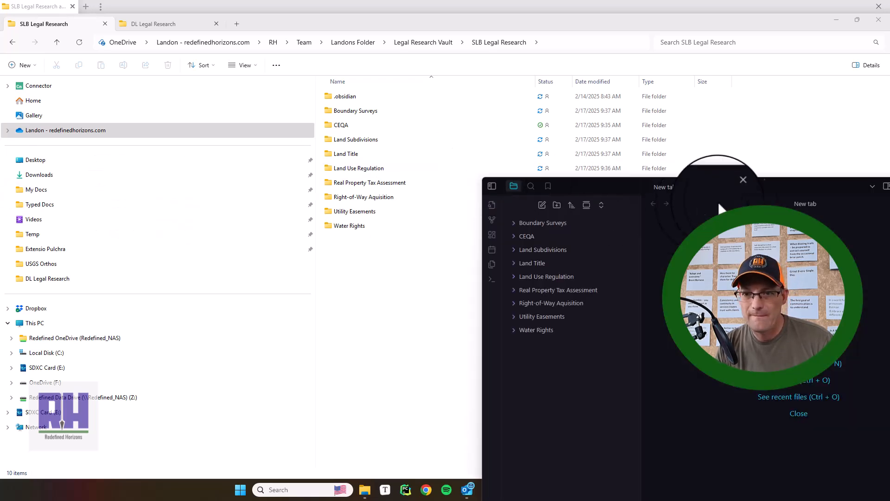
{"action": "left_click_drag", "start_coordinate": [799, 190], "coordinate": [429, 2]}
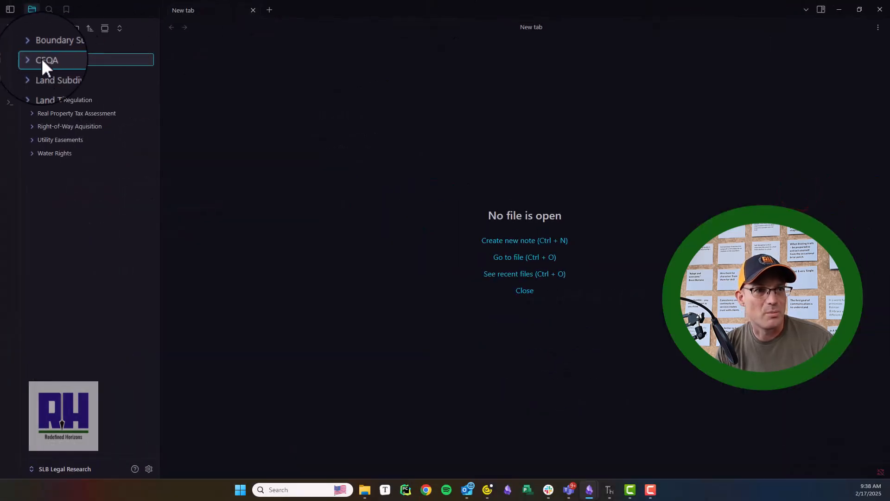
Open the LAST 20 CALIFORNIA SMA CASES note from California SMA inside Land Subdivisions and look through its case summaries.
{"action": "left_click", "coordinate": [30, 74]}
{"action": "left_click", "coordinate": [60, 90]}
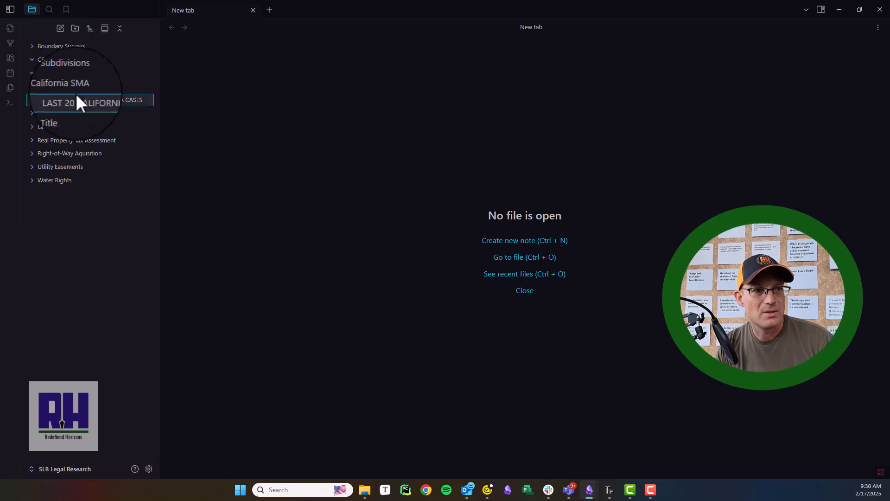
{"action": "left_click", "coordinate": [71, 85]}
{"action": "left_click", "coordinate": [51, 89]}
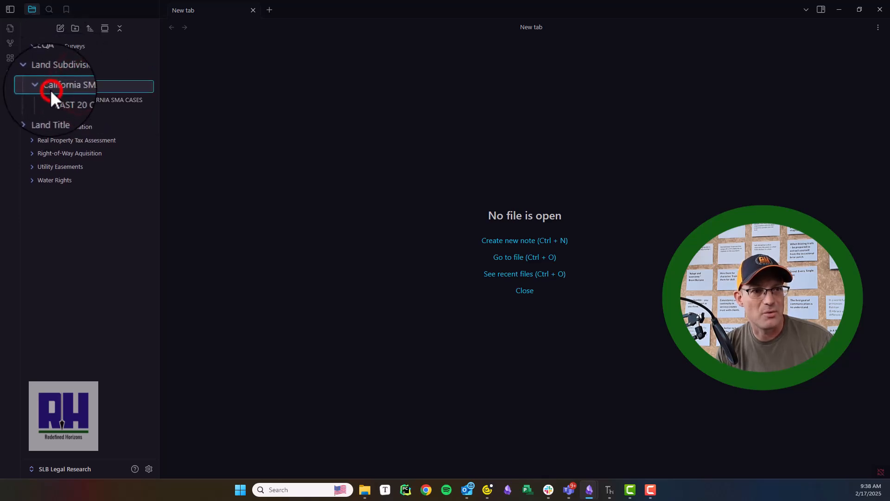
{"action": "left_click", "coordinate": [94, 101]}
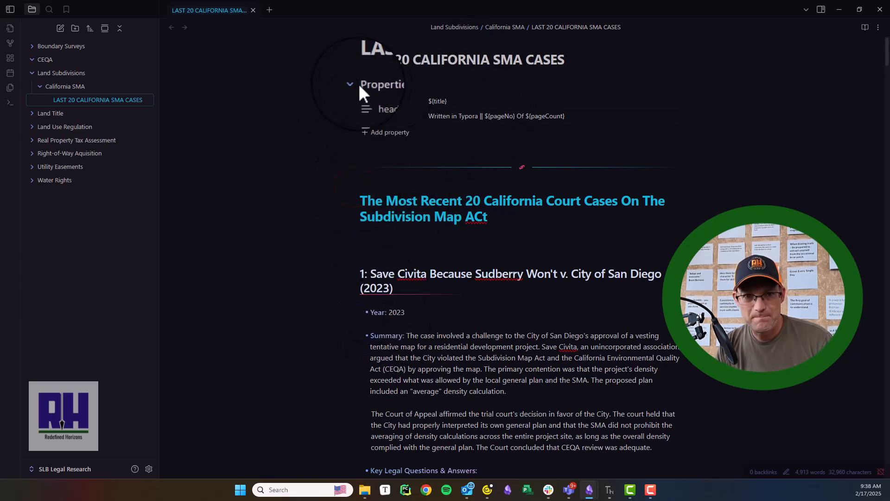
{"action": "scroll", "coordinate": [570, 281], "scroll_direction": "down", "scroll_amount": 12}
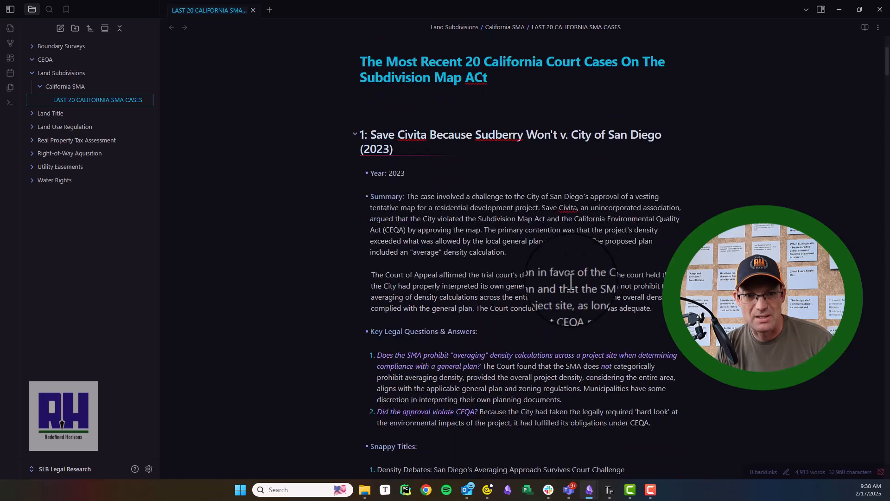
{"action": "scroll", "coordinate": [563, 287], "scroll_direction": "up", "scroll_amount": 6}
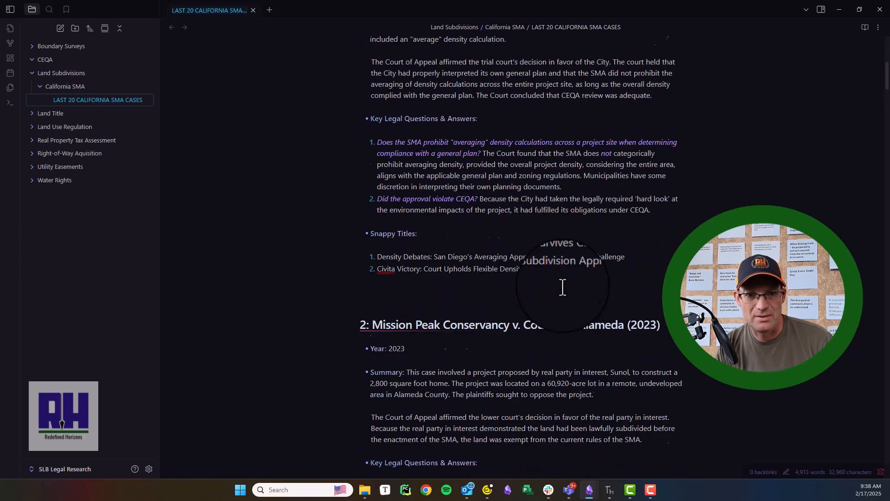
Remove the blank lines above the Summary and below the Key Legal Questions & Answers and Snappy Titles headings in case 1.
{"action": "scroll", "coordinate": [556, 223], "scroll_direction": "up", "scroll_amount": 9}
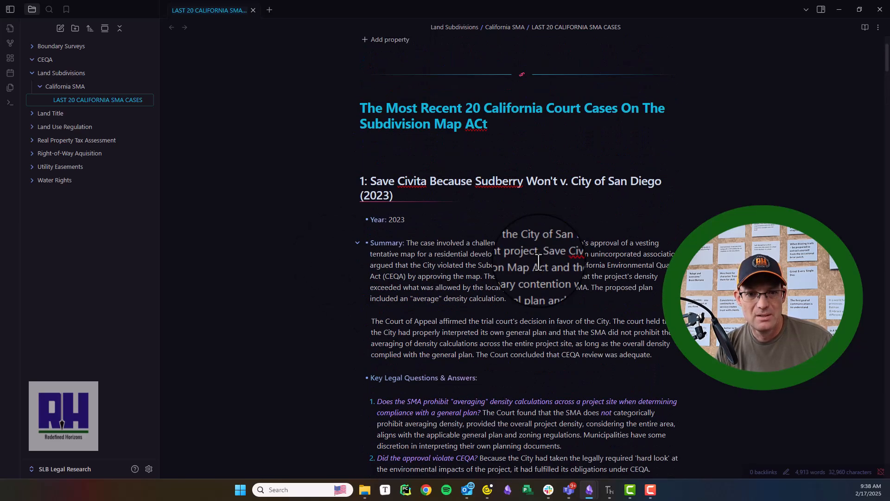
{"action": "scroll", "coordinate": [517, 213], "scroll_direction": "down", "scroll_amount": 8}
{"action": "scroll", "coordinate": [512, 249], "scroll_direction": "up", "scroll_amount": 1}
{"action": "left_click", "coordinate": [439, 357]}
{"action": "scroll", "coordinate": [431, 348], "scroll_direction": "down", "scroll_amount": 2}
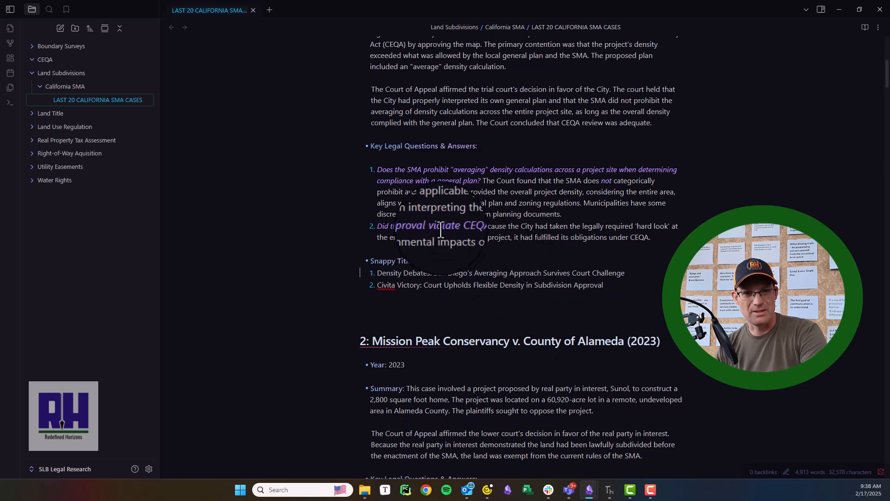
{"action": "scroll", "coordinate": [417, 209], "scroll_direction": "up", "scroll_amount": 4}
{"action": "left_click", "coordinate": [410, 342]}
{"action": "key", "text": "BackSpace"}
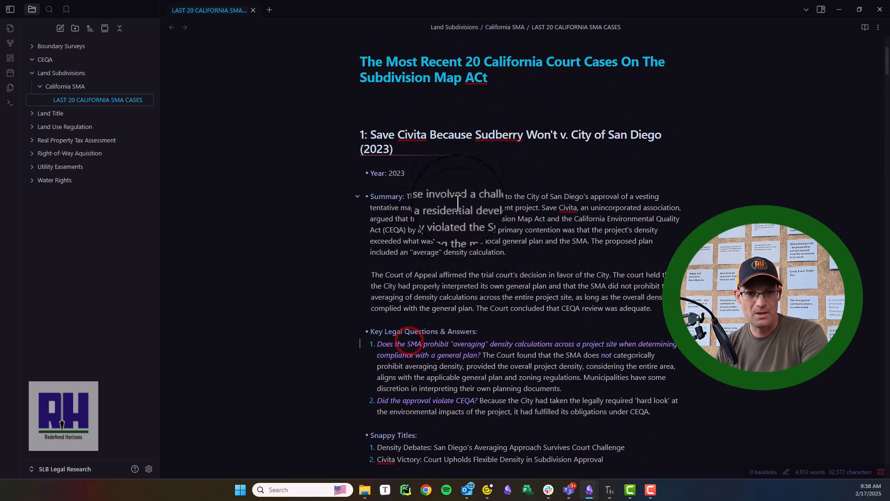
{"action": "scroll", "coordinate": [457, 176], "scroll_direction": "up", "scroll_amount": 3}
{"action": "key", "text": "BackSpace"}
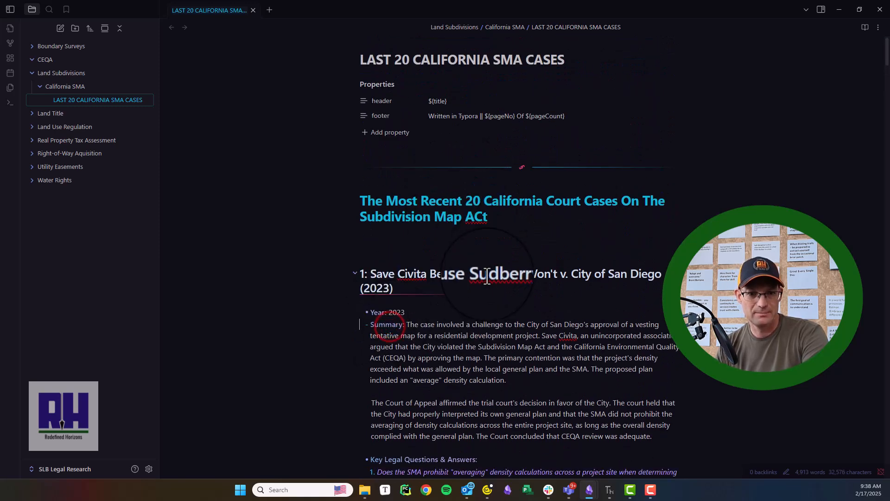
Rename the note as Last 20 California Supreme Court Cases On The California Subdivision Map Act.
{"action": "left_click", "coordinate": [454, 147]}
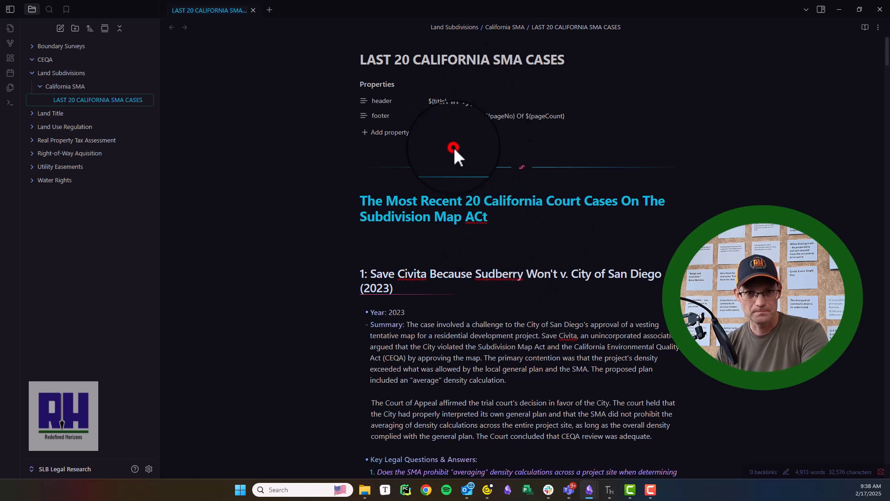
{"action": "left_click_drag", "start_coordinate": [577, 62], "coordinate": [363, 60]}
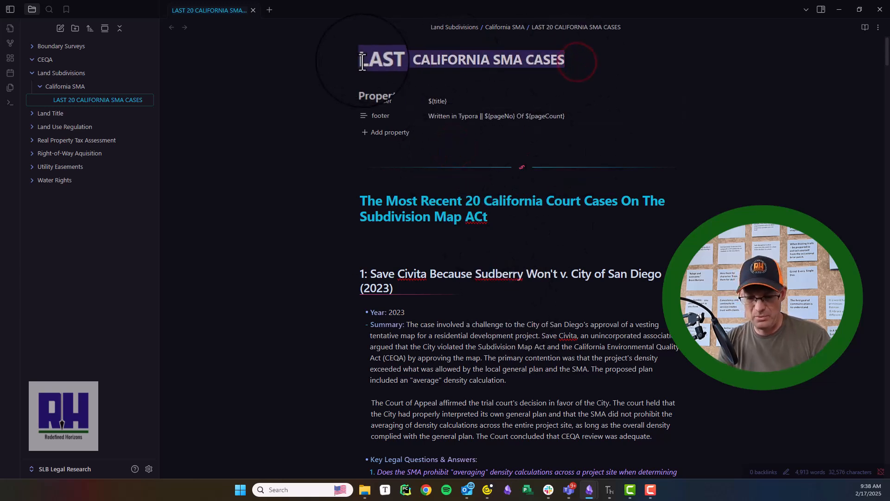
{"action": "key", "text": "BackSpace"}
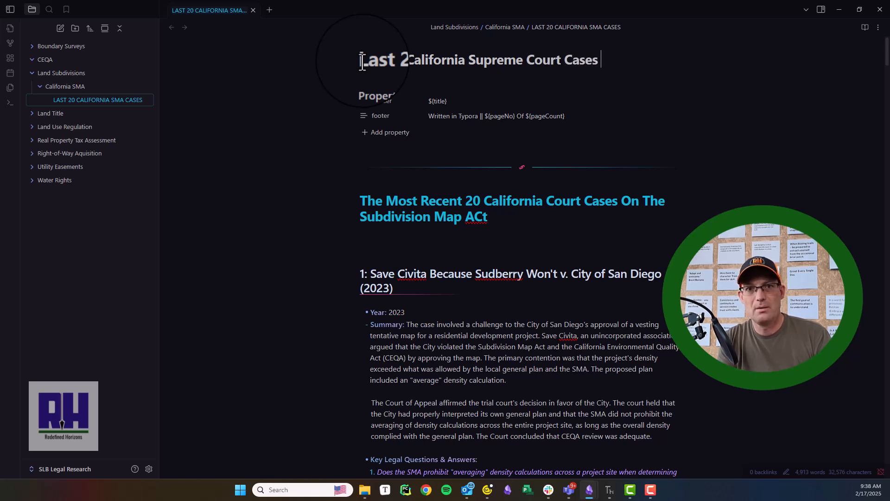
{"action": "type", "text": "ornia Subdivision M"}
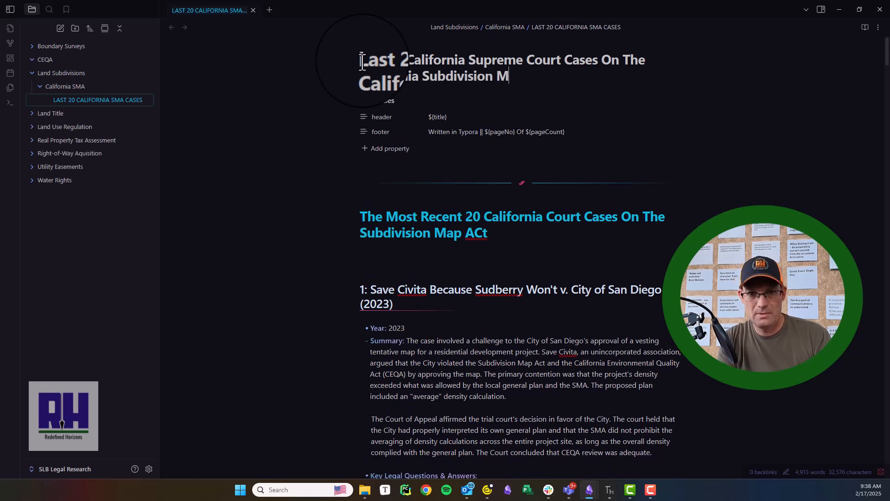
{"action": "left_click", "coordinate": [717, 308]}
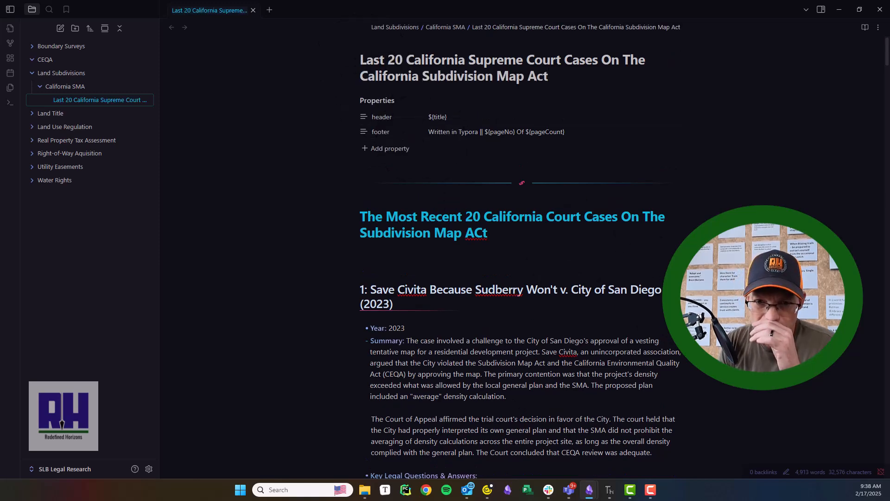
Delete the blank lines above the Summary and around the Key Legal Questions & Answers list in case 2, Mission Peak Conservancy.
{"action": "scroll", "coordinate": [582, 316], "scroll_direction": "down", "scroll_amount": 3}
{"action": "scroll", "coordinate": [426, 220], "scroll_direction": "down", "scroll_amount": 9}
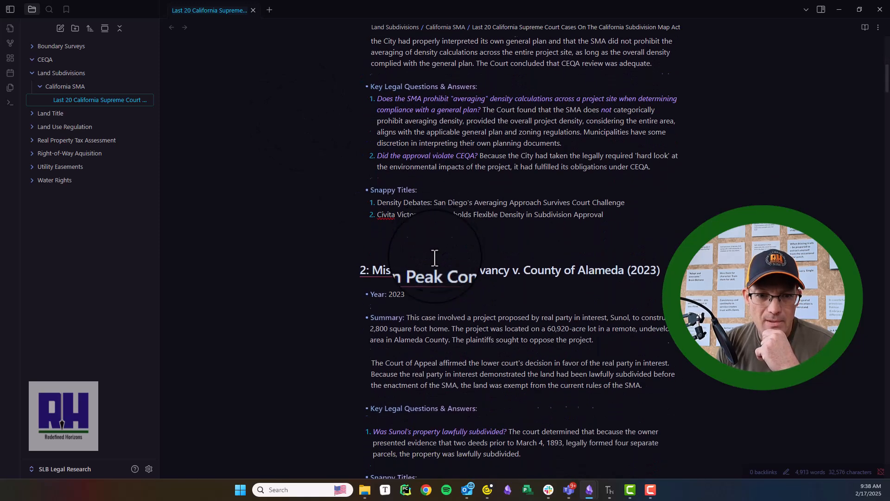
{"action": "left_click", "coordinate": [403, 137]}
{"action": "key", "text": "Delete"}
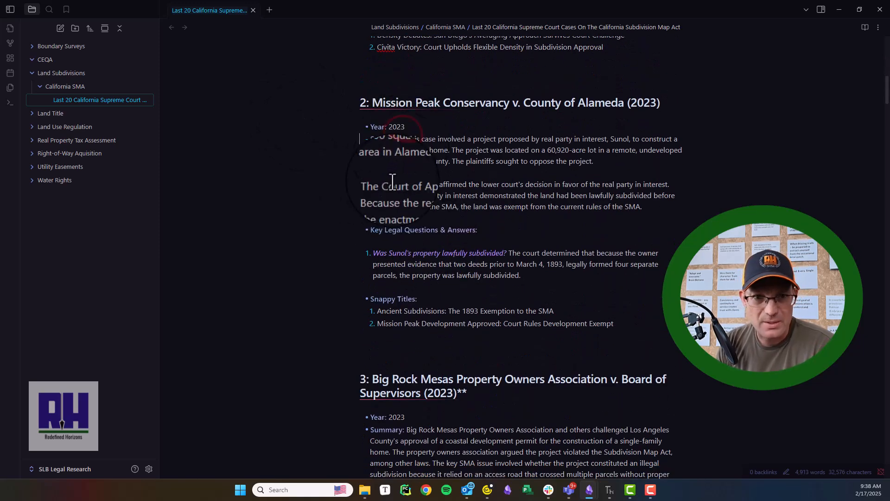
{"action": "left_click", "coordinate": [376, 241]}
{"action": "key", "text": "Delete"}
{"action": "left_click", "coordinate": [371, 278]}
{"action": "key", "text": "Delete"}
Fold the Snappy Titles list in case 3, Big Rock Mesas, and insert a blank line above it.
{"action": "scroll", "coordinate": [416, 274], "scroll_direction": "down", "scroll_amount": 4}
{"action": "scroll", "coordinate": [415, 274], "scroll_direction": "down", "scroll_amount": 2}
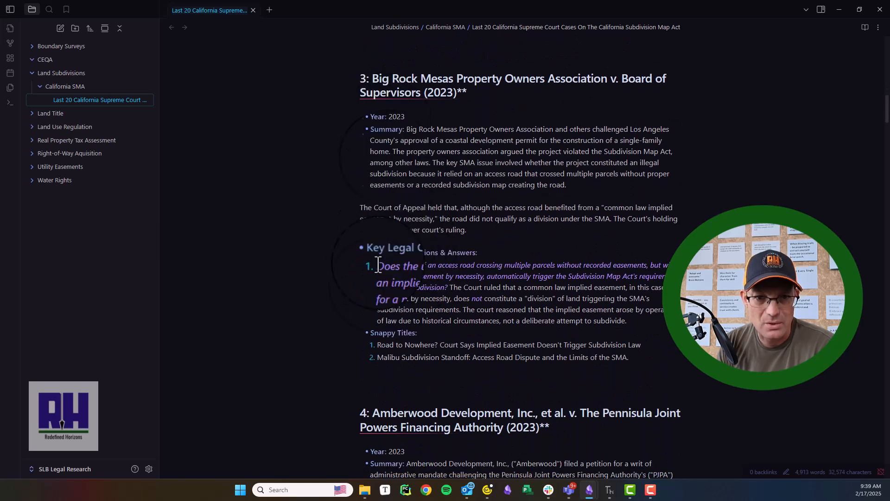
{"action": "scroll", "coordinate": [393, 363], "scroll_direction": "down", "scroll_amount": 3}
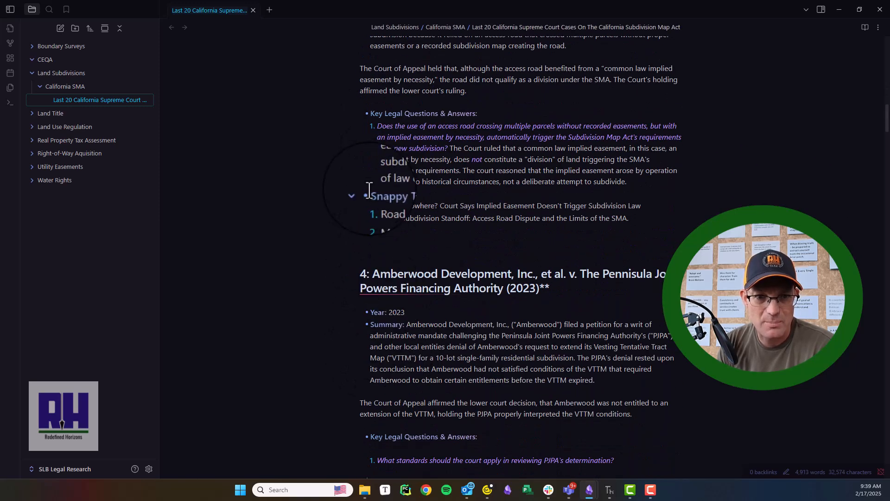
{"action": "left_click", "coordinate": [368, 190]}
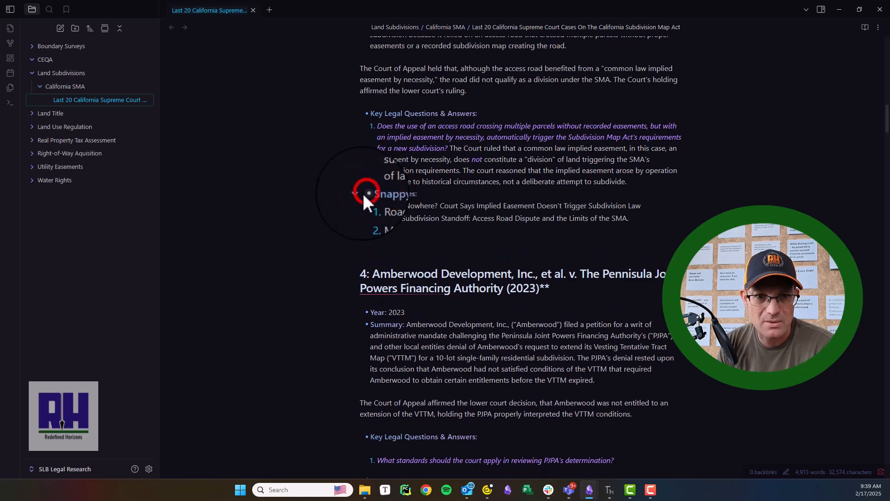
{"action": "left_click", "coordinate": [651, 185]}
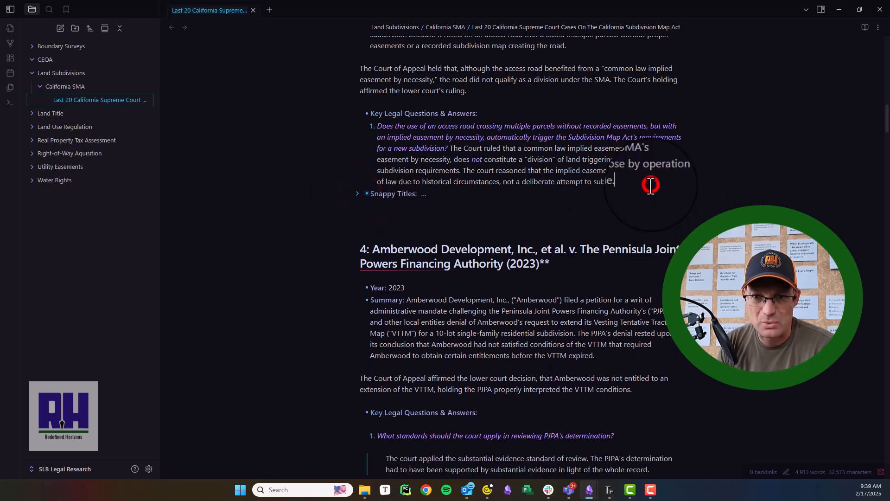
{"action": "key", "text": "Return"}
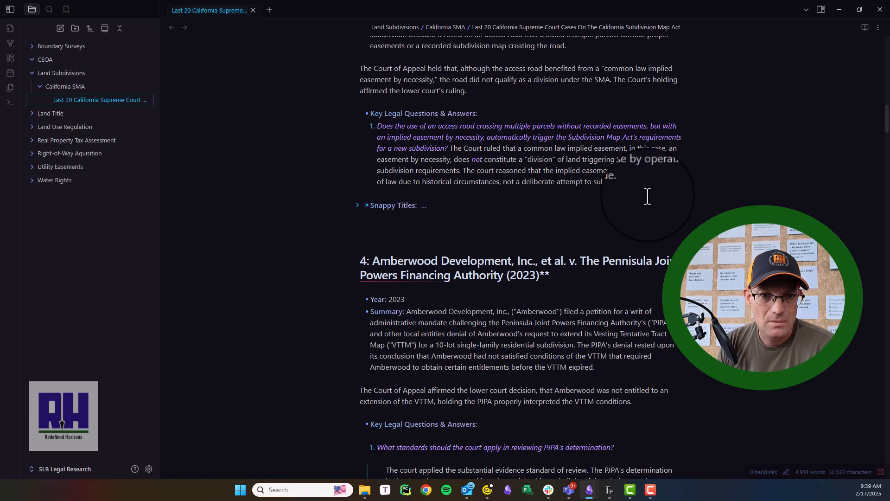
Remove the blank lines between the three legal questions and answers and below the Snappy Titles heading in case 4, Amberwood Development.
{"action": "scroll", "coordinate": [423, 247], "scroll_direction": "down", "scroll_amount": 4}
{"action": "scroll", "coordinate": [396, 255], "scroll_direction": "down", "scroll_amount": 1}
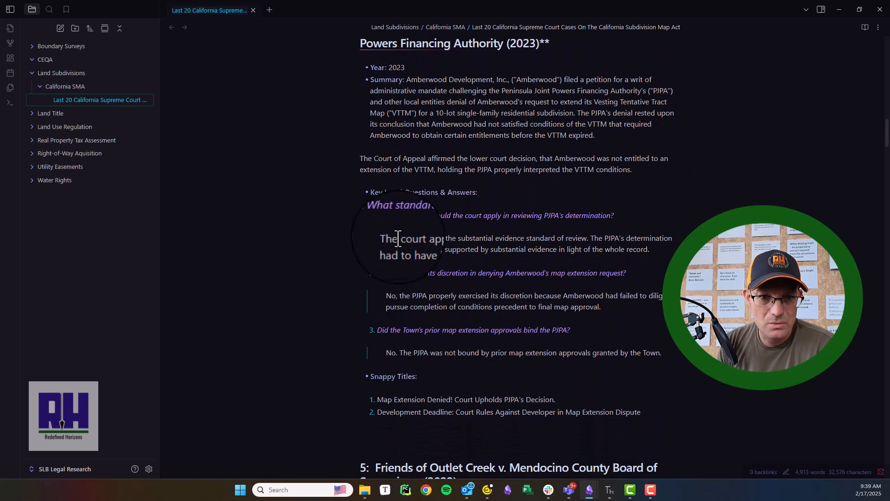
{"action": "left_click", "coordinate": [400, 229]}
{"action": "key", "text": "BackSpace"}
{"action": "left_click", "coordinate": [394, 251]}
{"action": "key", "text": "BackSpace"}
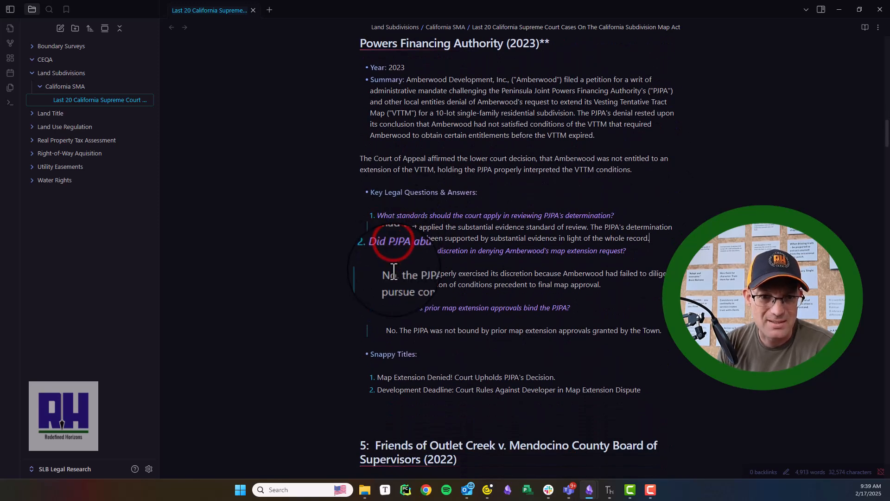
{"action": "left_click", "coordinate": [391, 264]}
{"action": "key", "text": "BackSpace"}
{"action": "left_click", "coordinate": [385, 283]}
{"action": "key", "text": "BackSpace"}
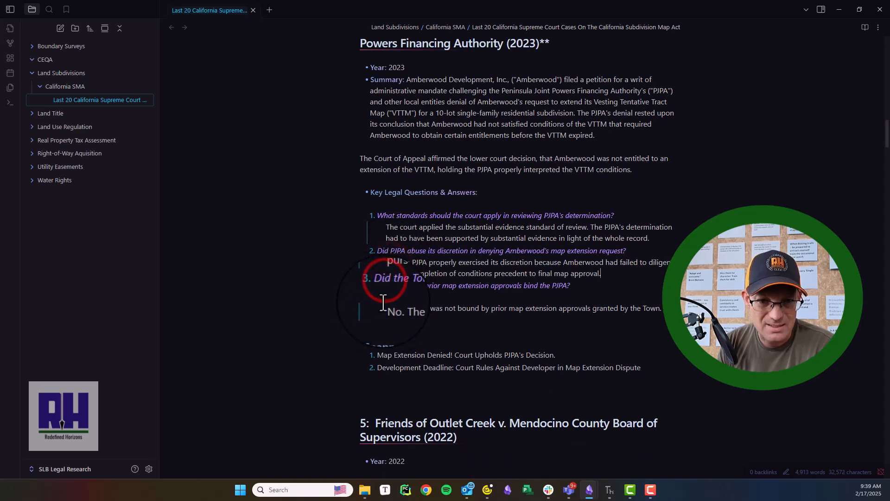
{"action": "left_click", "coordinate": [384, 295]}
{"action": "key", "text": "BackSpace"}
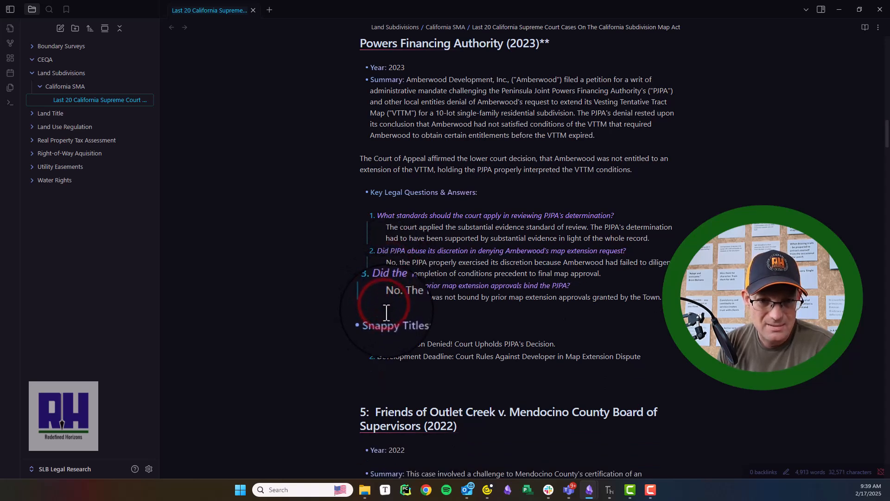
{"action": "left_click", "coordinate": [374, 334]}
{"action": "key", "text": "BackSpace"}
Remove the blank lines above the Summary and below the Snappy Titles heading in case 5, Friends of Outlet Creek.
{"action": "scroll", "coordinate": [429, 248], "scroll_direction": "down", "scroll_amount": 3}
{"action": "scroll", "coordinate": [429, 248], "scroll_direction": "down", "scroll_amount": 2}
{"action": "left_click", "coordinate": [400, 220]}
{"action": "key", "text": "BackSpace"}
{"action": "scroll", "coordinate": [397, 213], "scroll_direction": "down", "scroll_amount": 4}
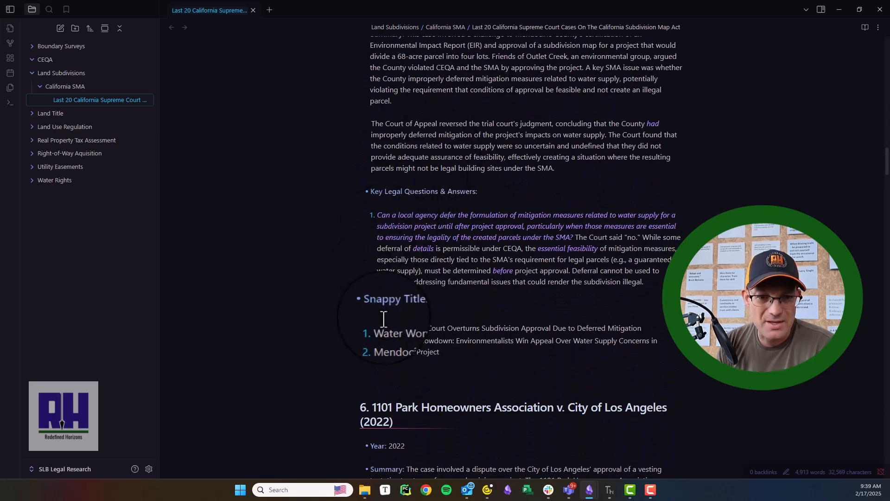
{"action": "key", "text": "BackSpace"}
{"action": "scroll", "coordinate": [388, 306], "scroll_direction": "down", "scroll_amount": 3}
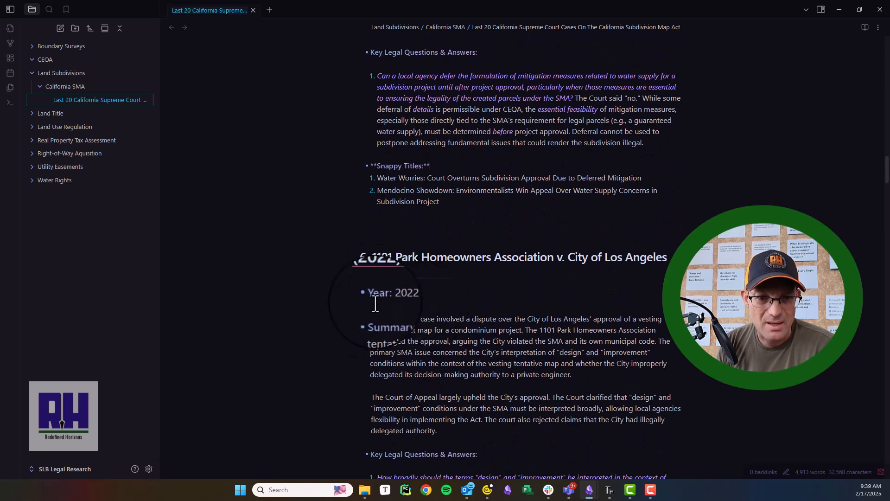
Close up the blank lines above the Summary and below the Key Legal Questions & Answers and Snappy Titles headings in case 6.
{"action": "key", "text": "BackSpace"}
{"action": "key", "text": "BackSpace"}
{"action": "scroll", "coordinate": [420, 306], "scroll_direction": "down", "scroll_amount": 5}
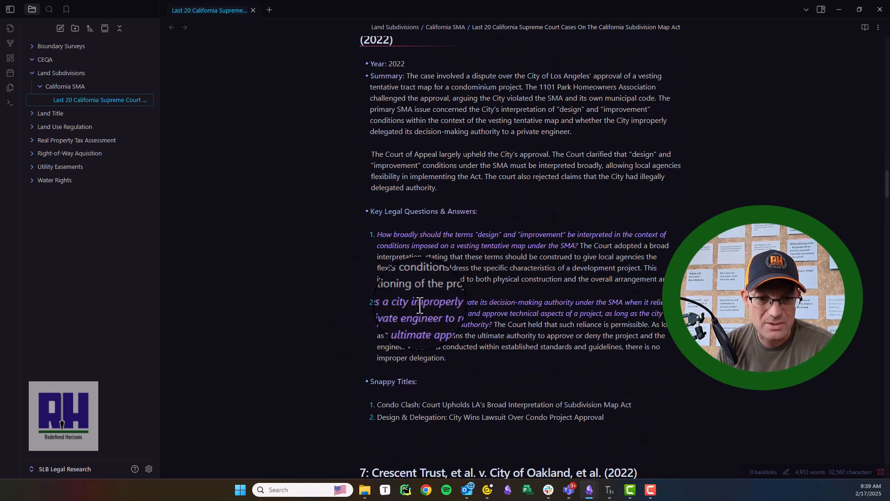
{"action": "left_click", "coordinate": [410, 221]}
{"action": "key", "text": "BackSpace"}
{"action": "scroll", "coordinate": [404, 278], "scroll_direction": "down", "scroll_amount": 2}
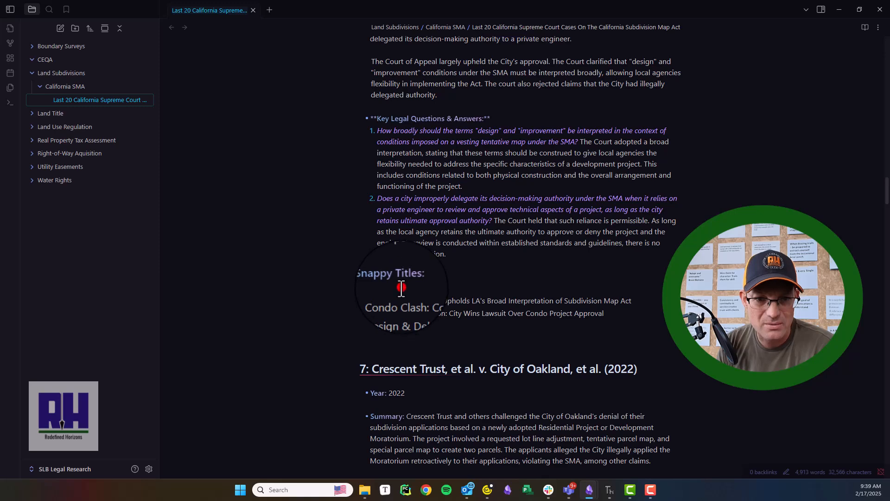
{"action": "left_click", "coordinate": [402, 287]}
{"action": "scroll", "coordinate": [402, 283], "scroll_direction": "down", "scroll_amount": 5}
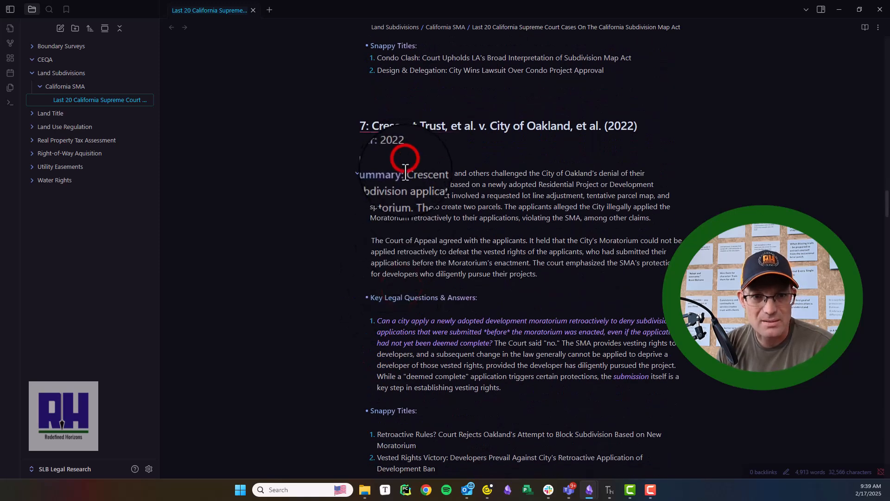
Remove the blank lines above the Summary and below the Snappy Titles heading in case 7, Crescent Trust.
{"action": "left_click", "coordinate": [405, 165]}
{"action": "key", "text": "BackSpace"}
{"action": "key", "text": "BackSpace"}
{"action": "scroll", "coordinate": [394, 278], "scroll_direction": "down", "scroll_amount": 1}
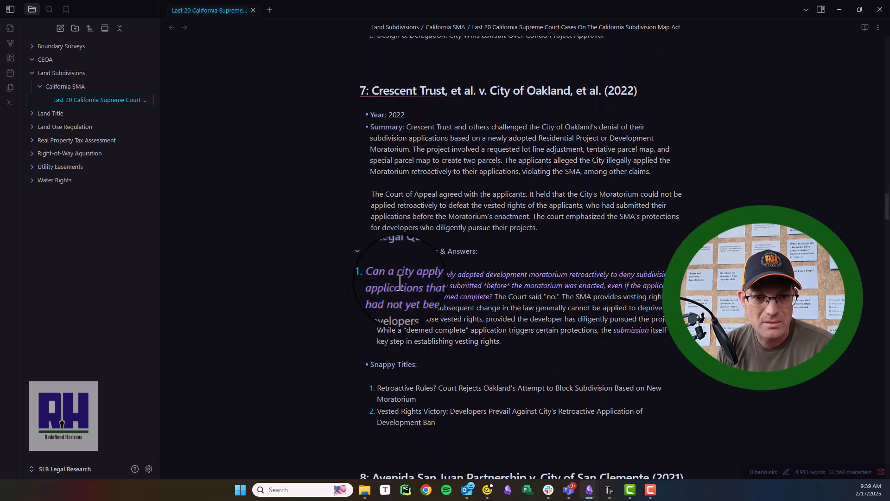
{"action": "left_click", "coordinate": [390, 367]}
{"action": "key", "text": "BackSpace"}
{"action": "scroll", "coordinate": [417, 302], "scroll_direction": "down", "scroll_amount": 9}
{"action": "scroll", "coordinate": [433, 201], "scroll_direction": "up", "scroll_amount": 4}
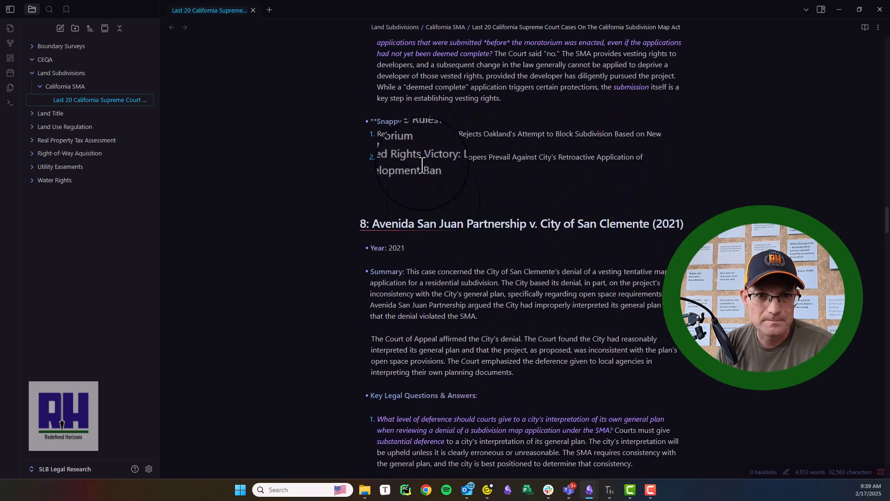
Delete the blank lines between the end of case 7 and the case 8 heading.
{"action": "left_click", "coordinate": [403, 209]}
{"action": "key", "text": "BackSpace"}
{"action": "key", "text": "BackSpace"}
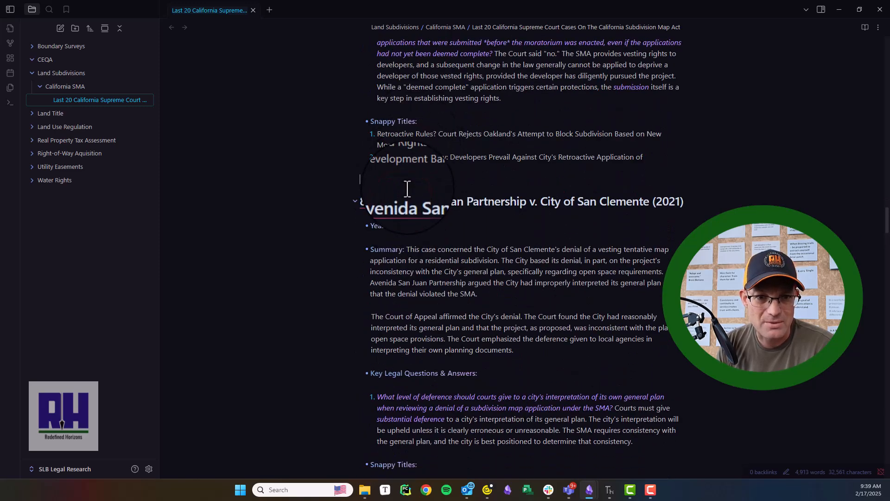
{"action": "scroll", "coordinate": [452, 209], "scroll_direction": "down", "scroll_amount": 1}
{"action": "key", "text": "BackSpace"}
Collapse the case 8 section, Avenida San Juan Partnership, and insert a blank line above its heading.
{"action": "scroll", "coordinate": [453, 278], "scroll_direction": "up", "scroll_amount": 14}
{"action": "scroll", "coordinate": [371, 322], "scroll_direction": "down", "scroll_amount": 10}
{"action": "left_click", "coordinate": [370, 319]}
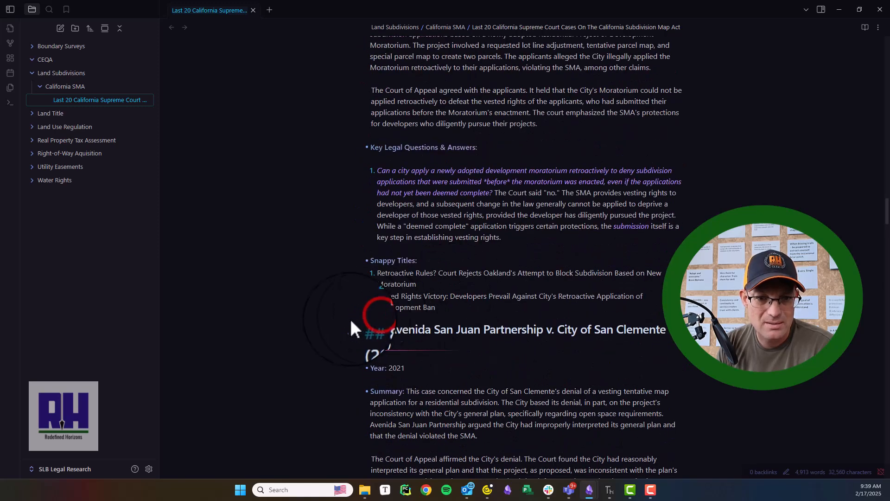
{"action": "left_click", "coordinate": [357, 327]}
{"action": "left_click", "coordinate": [359, 331]}
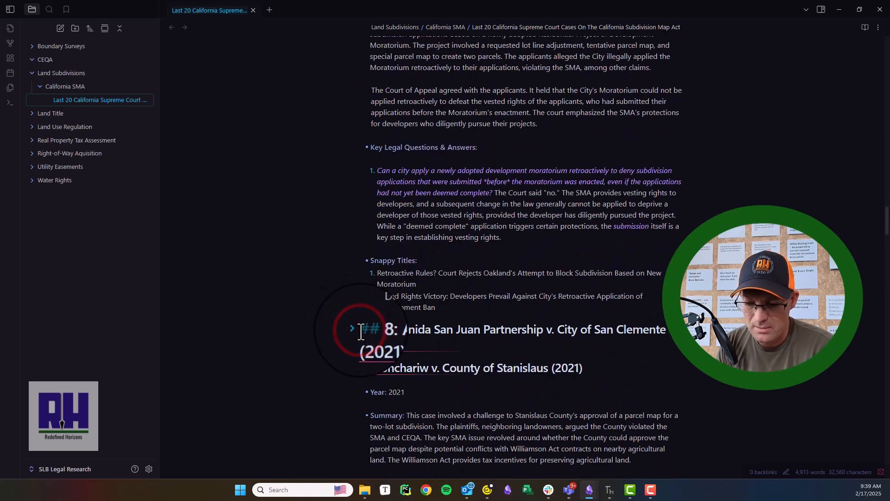
{"action": "key", "text": "Return"}
{"action": "scroll", "coordinate": [449, 262], "scroll_direction": "down", "scroll_amount": 6}
{"action": "left_click", "coordinate": [176, 216]}
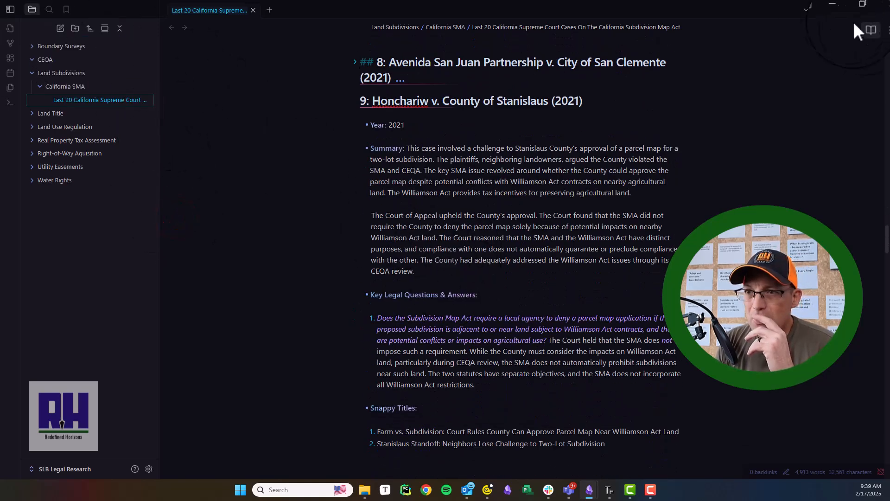
Look through the note's options and show the backlinks pane beside the note.
{"action": "left_click", "coordinate": [879, 28]}
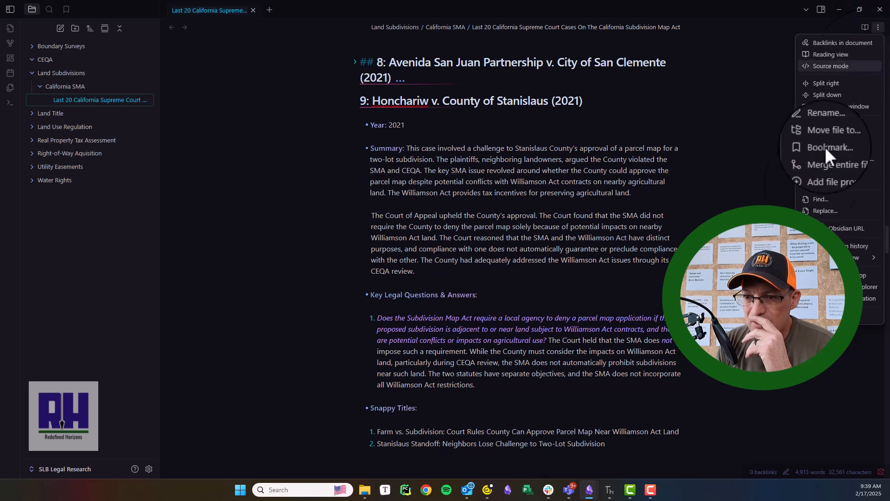
{"action": "left_click", "coordinate": [717, 297]}
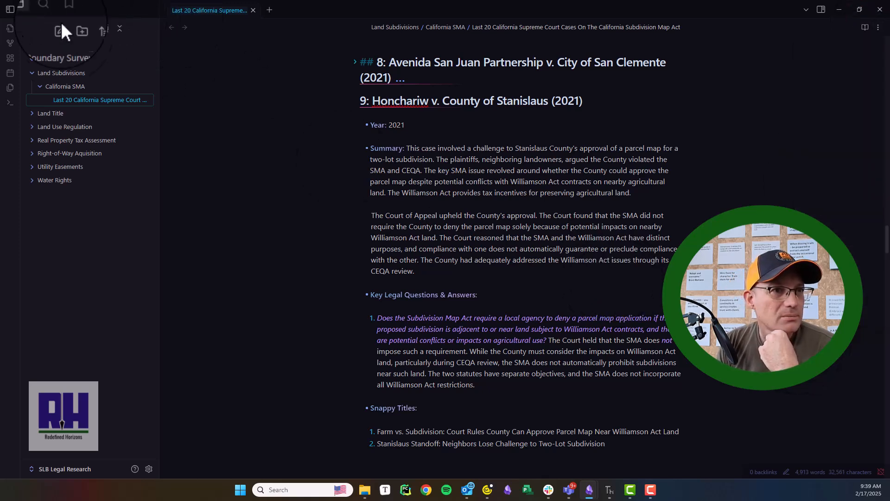
{"action": "left_click", "coordinate": [89, 29]}
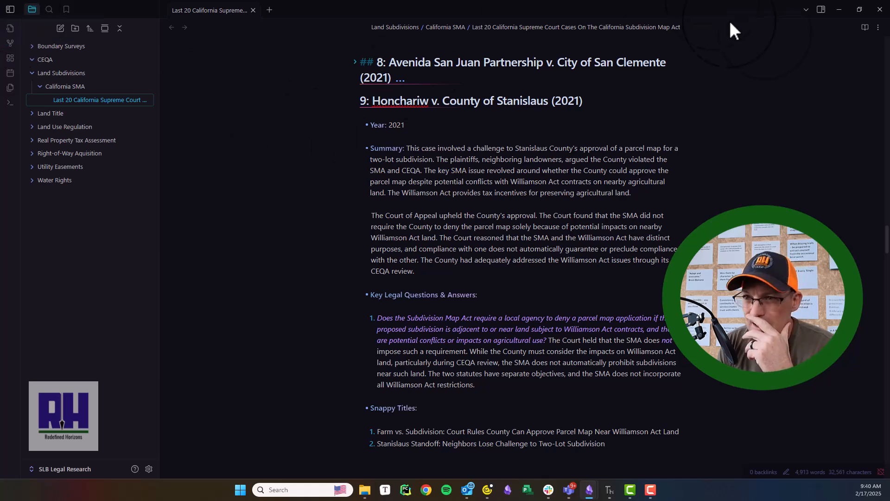
{"action": "left_click", "coordinate": [879, 28]}
{"action": "left_click", "coordinate": [822, 10]}
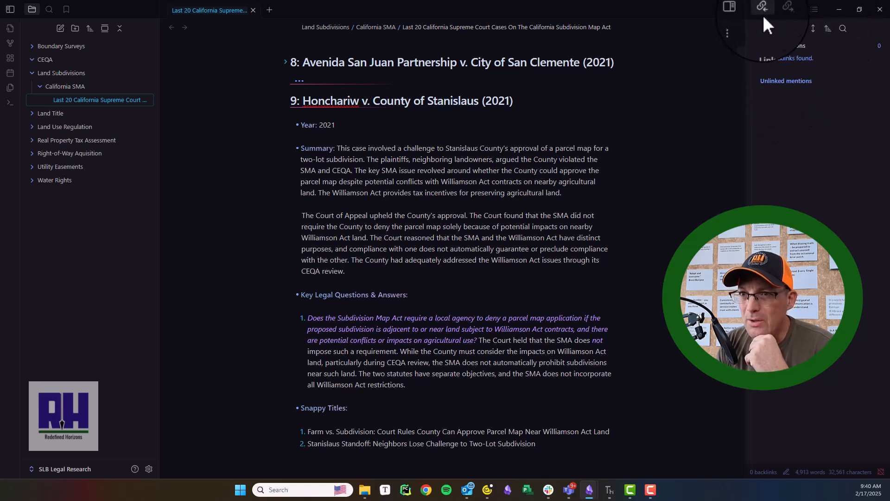
Show the note's outline in the side pane in place of the backlinks.
{"action": "left_click", "coordinate": [797, 28]}
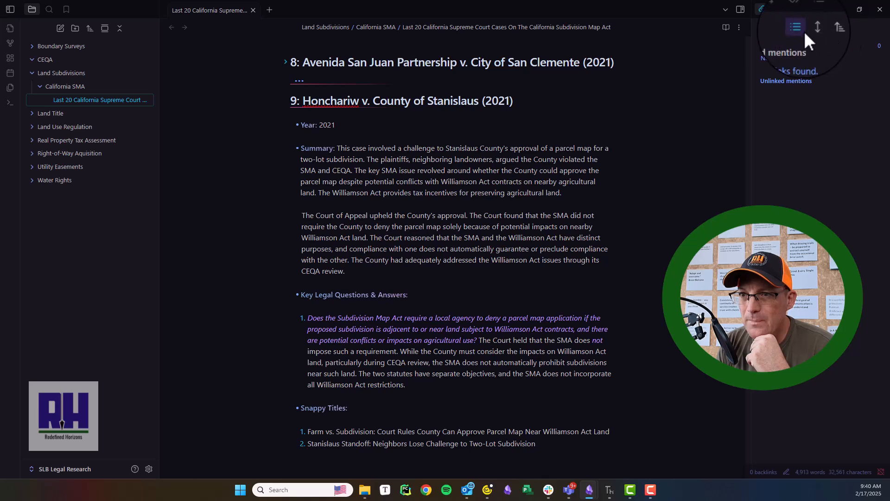
{"action": "left_click", "coordinate": [729, 10]}
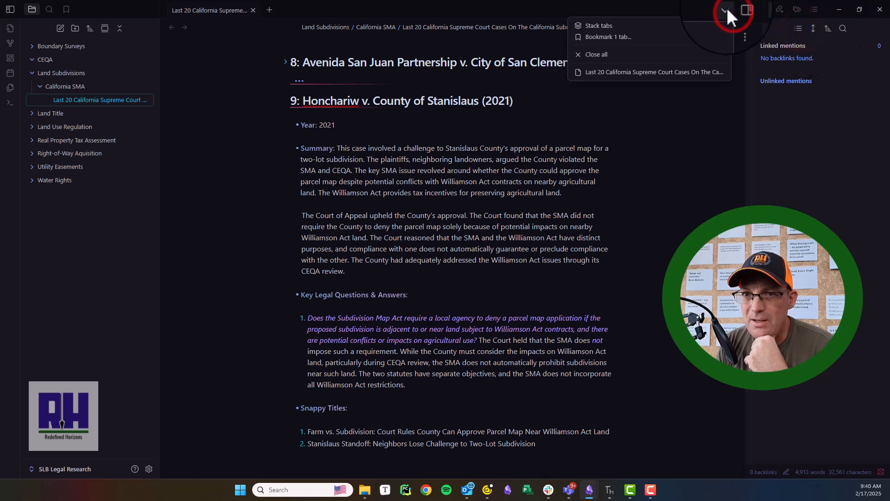
{"action": "left_click", "coordinate": [727, 8]}
{"action": "left_click", "coordinate": [815, 10]}
{"action": "left_click", "coordinate": [690, 149]}
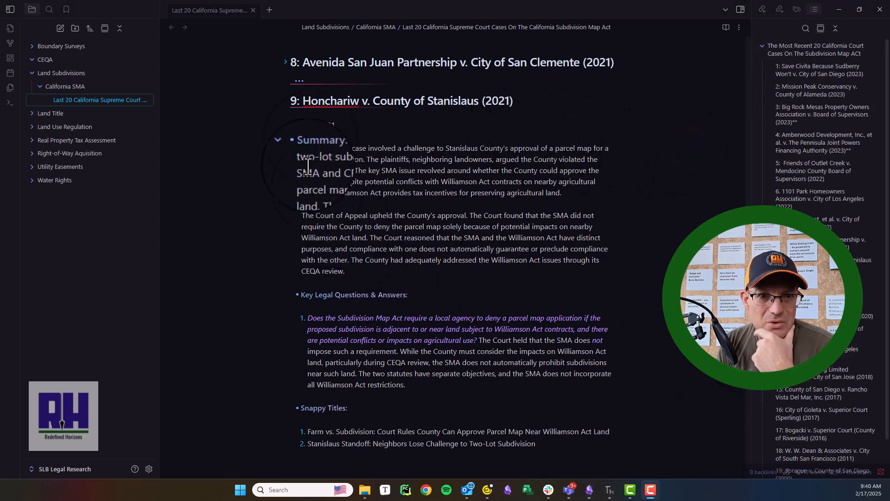
Collapse the sections of case 8, Avenida San Juan Partnership, and case 9, Honchariw.
{"action": "scroll", "coordinate": [292, 202], "scroll_direction": "up", "scroll_amount": 3}
{"action": "left_click", "coordinate": [288, 204]}
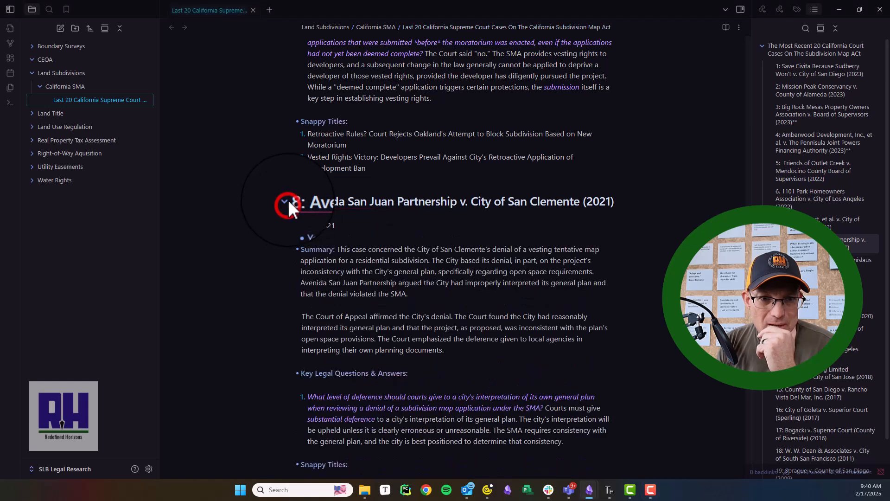
{"action": "left_click", "coordinate": [288, 203]}
{"action": "left_click", "coordinate": [286, 241]}
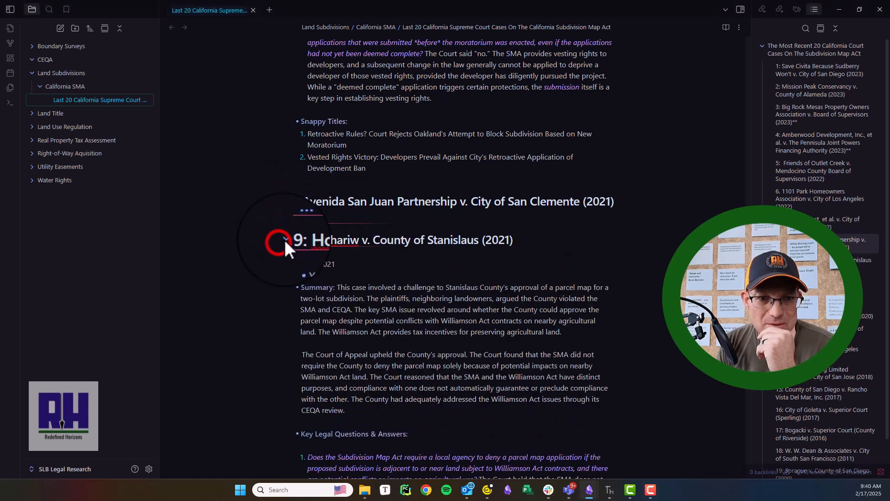
Collapse the case 7 section, Crescent Trust, and delete a blank line above its heading.
{"action": "scroll", "coordinate": [320, 253], "scroll_direction": "up", "scroll_amount": 6}
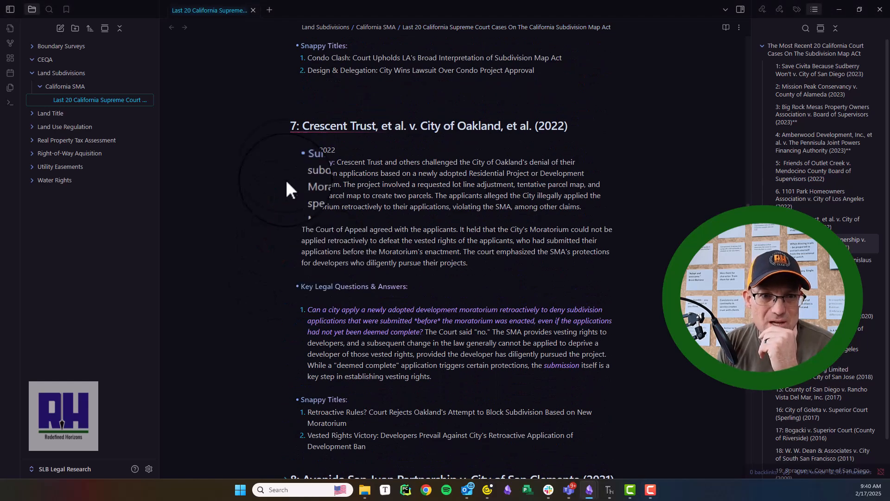
{"action": "left_click", "coordinate": [285, 124]}
{"action": "scroll", "coordinate": [292, 127], "scroll_direction": "up", "scroll_amount": 1}
{"action": "left_click", "coordinate": [315, 160]}
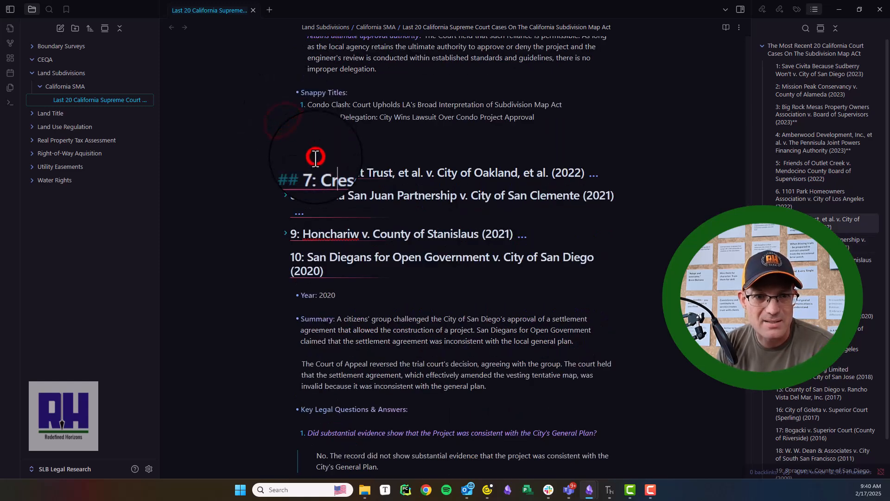
{"action": "left_click", "coordinate": [316, 149]}
{"action": "key", "text": "BackSpace"}
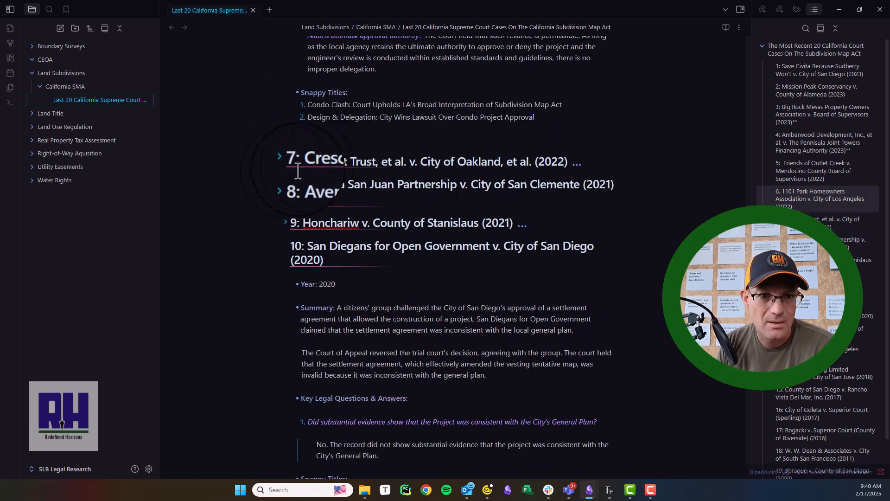
Collapse the case 6 section, 1101 Park Homeowners Association, and delete a blank line above its heading.
{"action": "scroll", "coordinate": [281, 169], "scroll_direction": "up", "scroll_amount": 9}
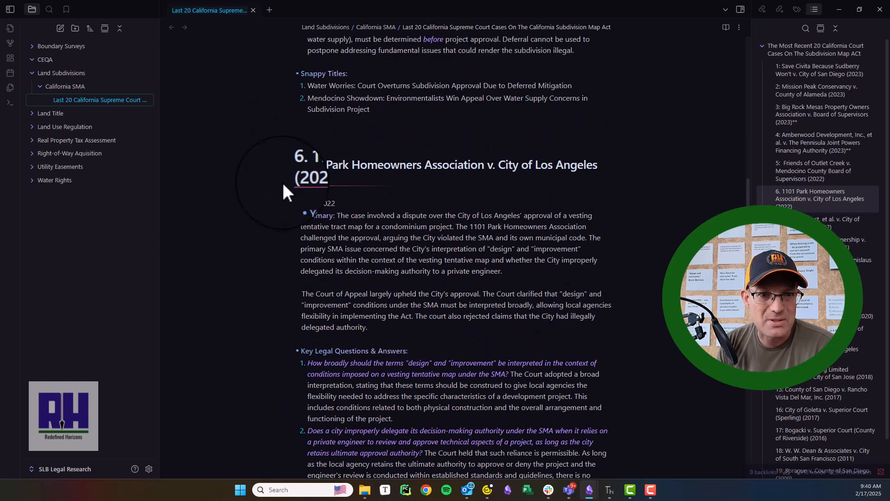
{"action": "left_click", "coordinate": [285, 166]}
{"action": "left_click", "coordinate": [305, 142]}
{"action": "key", "text": "BackSpace"}
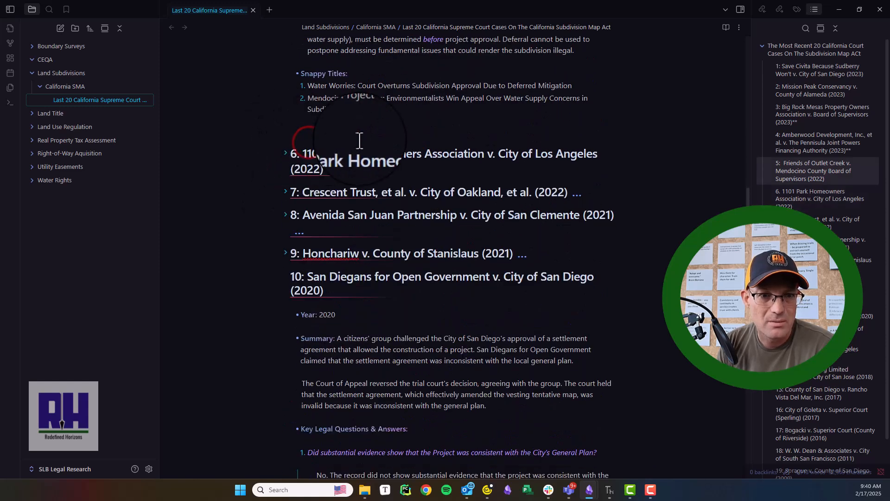
Collapse the sections of case 5, Friends of Outlet Creek, and case 4, Amberwood Development, and delete a blank line above the case 4 heading.
{"action": "scroll", "coordinate": [350, 141], "scroll_direction": "up", "scroll_amount": 3}
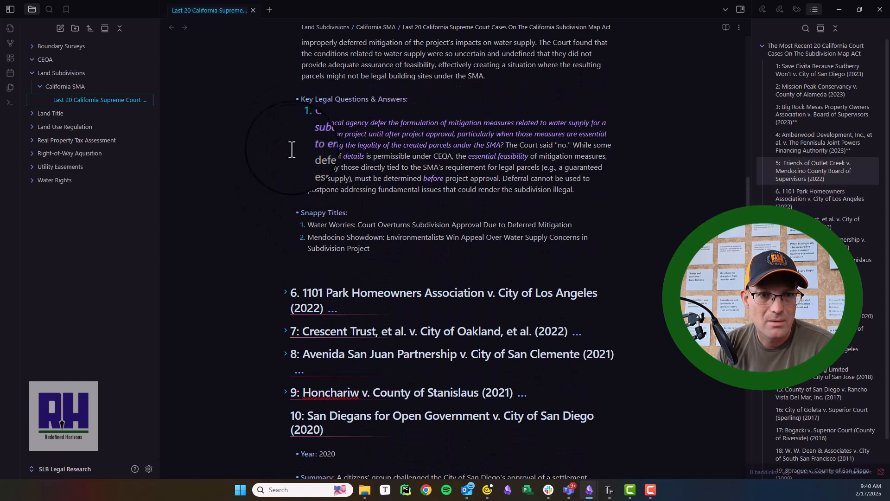
{"action": "scroll", "coordinate": [290, 156], "scroll_direction": "up", "scroll_amount": 6}
{"action": "left_click", "coordinate": [286, 167]}
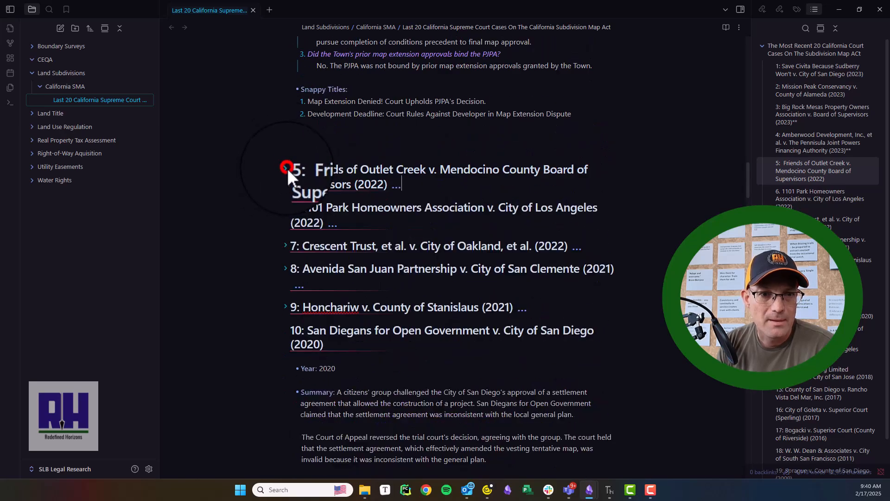
{"action": "scroll", "coordinate": [291, 153], "scroll_direction": "up", "scroll_amount": 8}
{"action": "scroll", "coordinate": [292, 139], "scroll_direction": "up", "scroll_amount": 1}
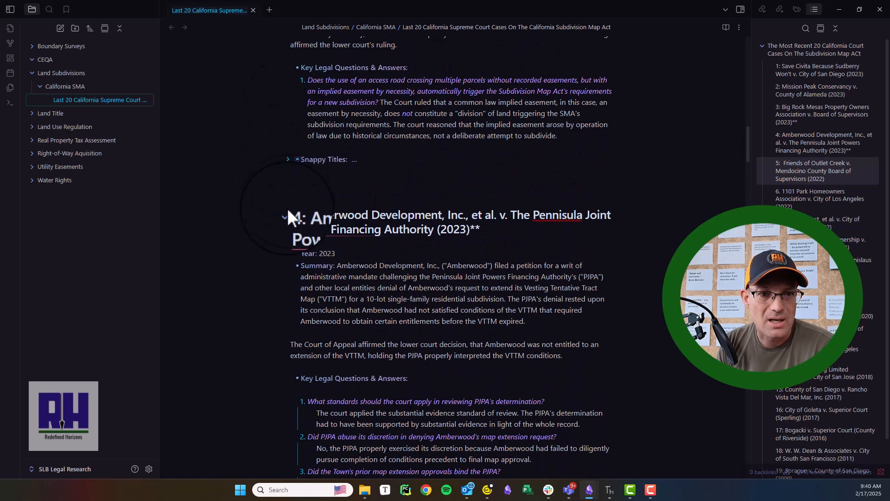
{"action": "left_click", "coordinate": [286, 214]}
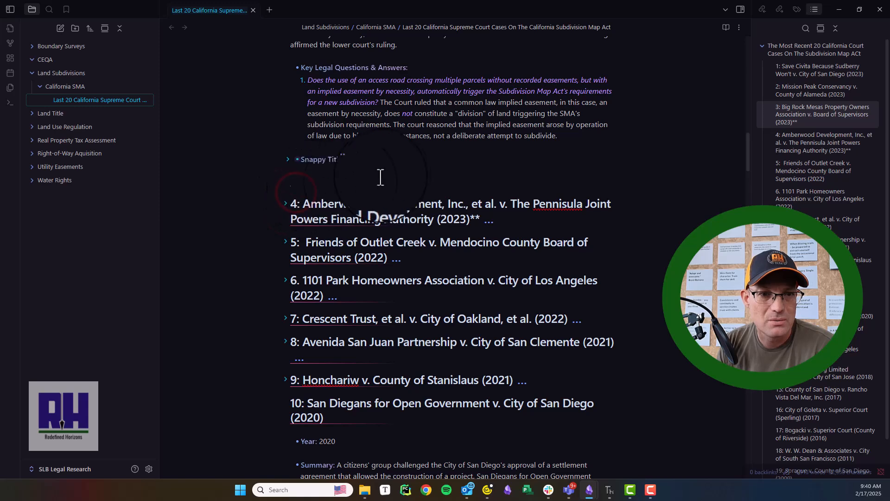
Collapse the case 3 section, Big Rock Mesas, and delete the blank lines above its heading.
{"action": "scroll", "coordinate": [303, 177], "scroll_direction": "up", "scroll_amount": 7}
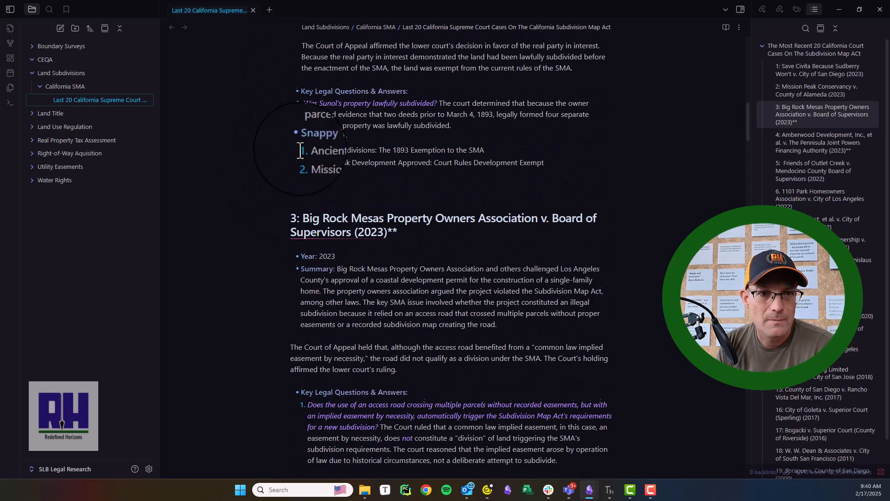
{"action": "left_click", "coordinate": [287, 219]}
{"action": "scroll", "coordinate": [292, 153], "scroll_direction": "up", "scroll_amount": 4}
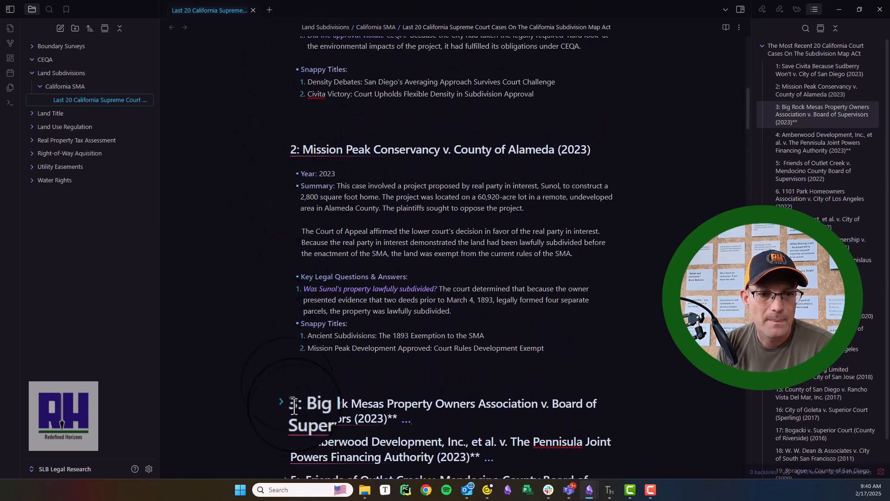
{"action": "left_click", "coordinate": [304, 384]}
{"action": "key", "text": "BackSpace"}
{"action": "key", "text": "BackSpace"}
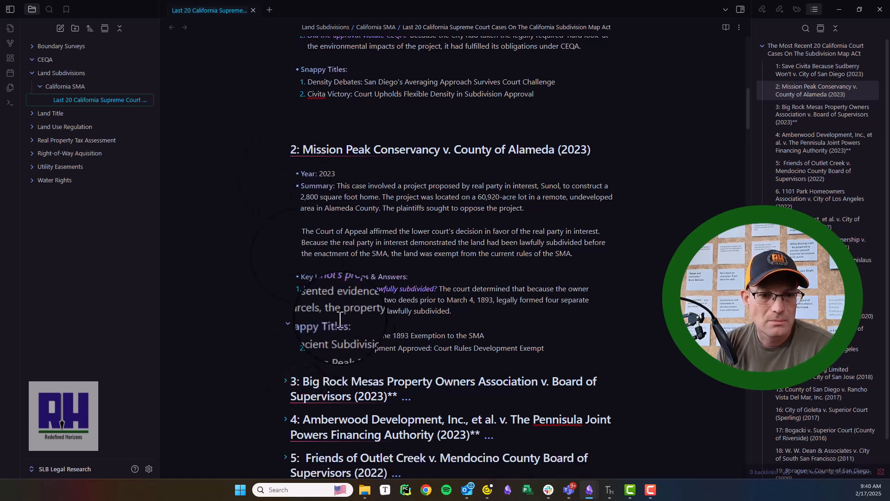
Collapse the sections of case 2, Mission Peak Conservancy, and case 1, Save Civita, and delete the blank lines above the case 1 heading.
{"action": "left_click", "coordinate": [285, 149]}
{"action": "scroll", "coordinate": [285, 149], "scroll_direction": "up", "scroll_amount": 4}
{"action": "left_click", "coordinate": [319, 361]}
{"action": "scroll", "coordinate": [317, 357], "scroll_direction": "up", "scroll_amount": 6}
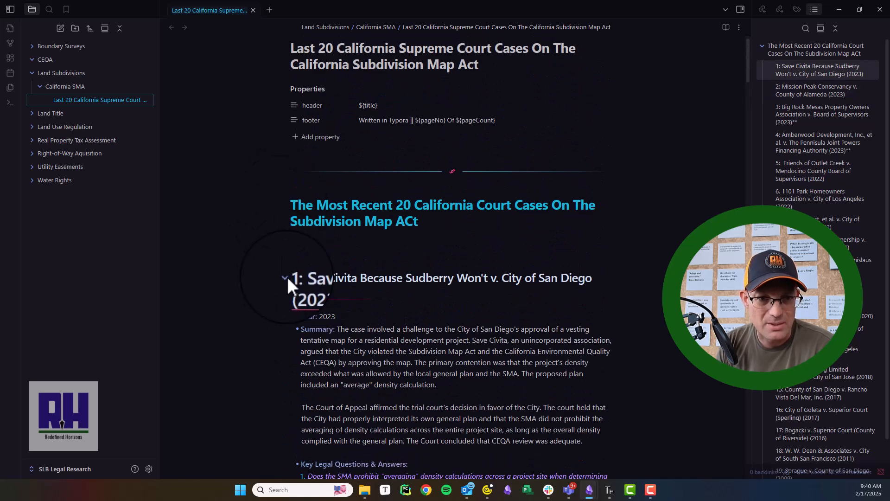
{"action": "left_click", "coordinate": [284, 278]}
{"action": "left_click", "coordinate": [295, 253]}
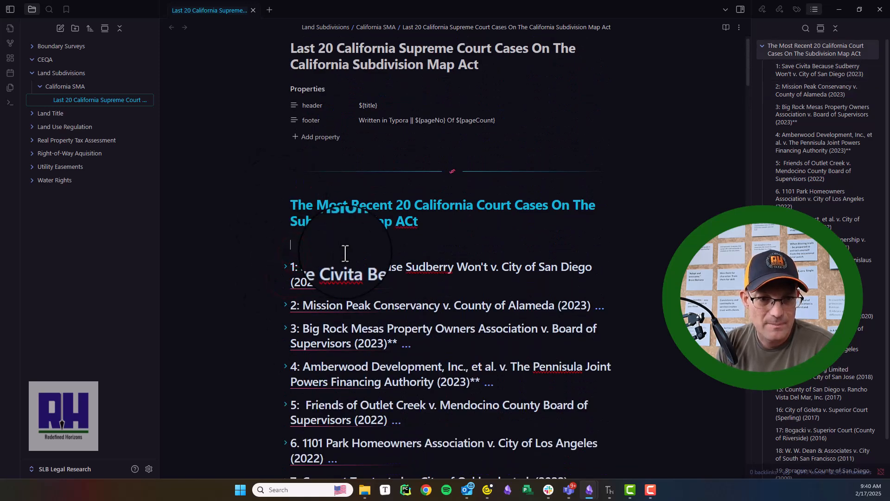
{"action": "key", "text": "BackSpace"}
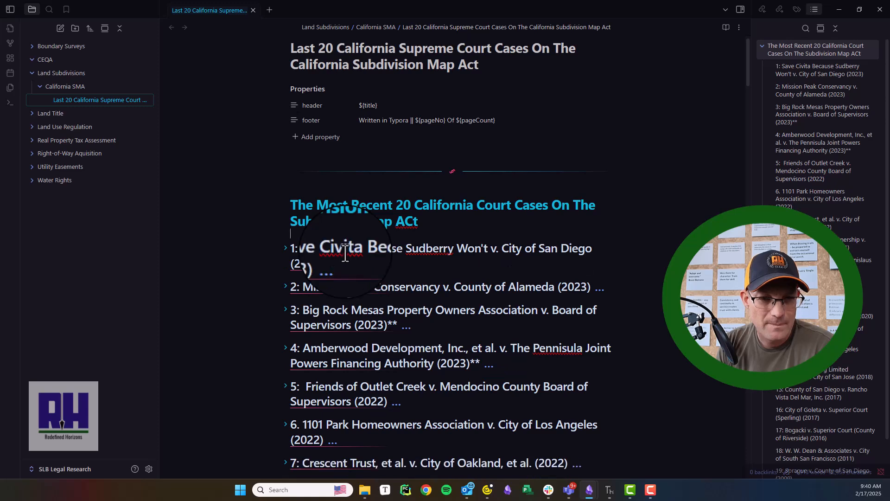
Collapse the sections of cases 10 through 13, from San Diegans for Open Government to Stone.
{"action": "scroll", "coordinate": [346, 252], "scroll_direction": "down", "scroll_amount": 5}
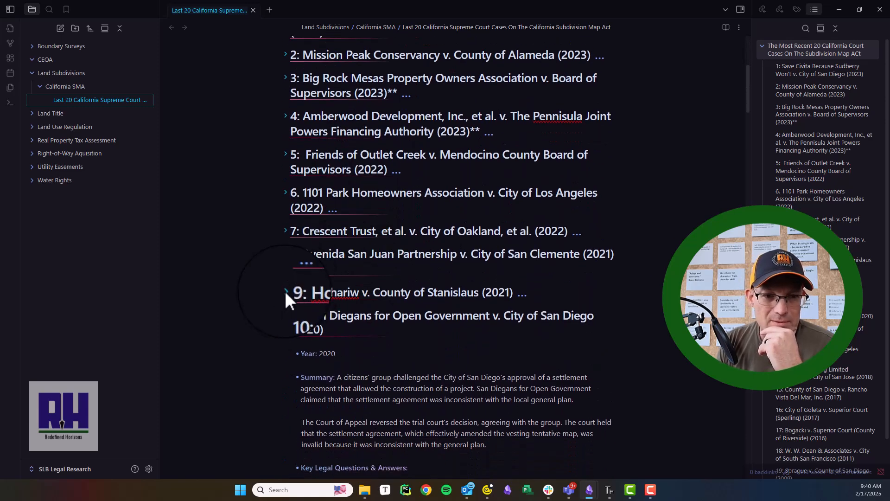
{"action": "left_click", "coordinate": [285, 291]}
{"action": "left_click", "coordinate": [285, 291]}
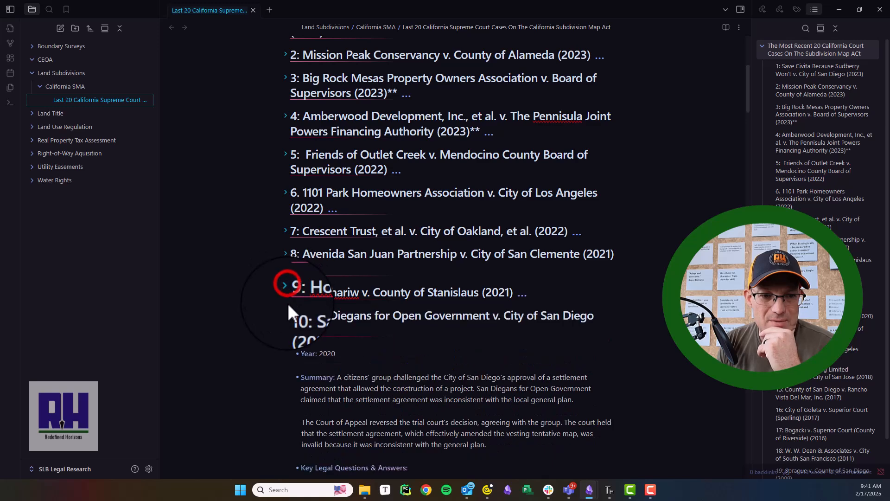
{"action": "left_click", "coordinate": [285, 314]}
{"action": "left_click", "coordinate": [286, 353]}
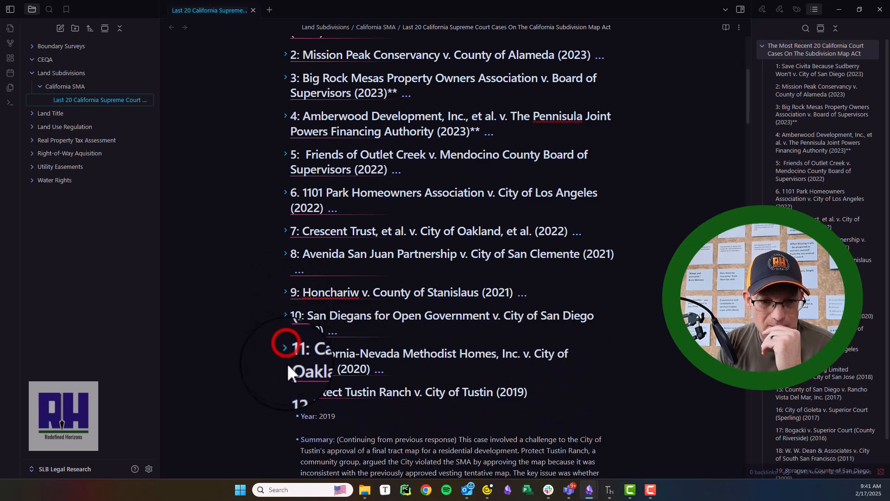
{"action": "left_click", "coordinate": [284, 391]}
{"action": "scroll", "coordinate": [286, 388], "scroll_direction": "down", "scroll_amount": 2}
{"action": "left_click", "coordinate": [286, 298]}
{"action": "left_click", "coordinate": [286, 314]}
{"action": "left_click", "coordinate": [283, 333]}
Collapse the sections of case 15, County of San Diego, and case 14, MHC Operating Limited Partnership.
{"action": "scroll", "coordinate": [283, 332], "scroll_direction": "down", "scroll_amount": 5}
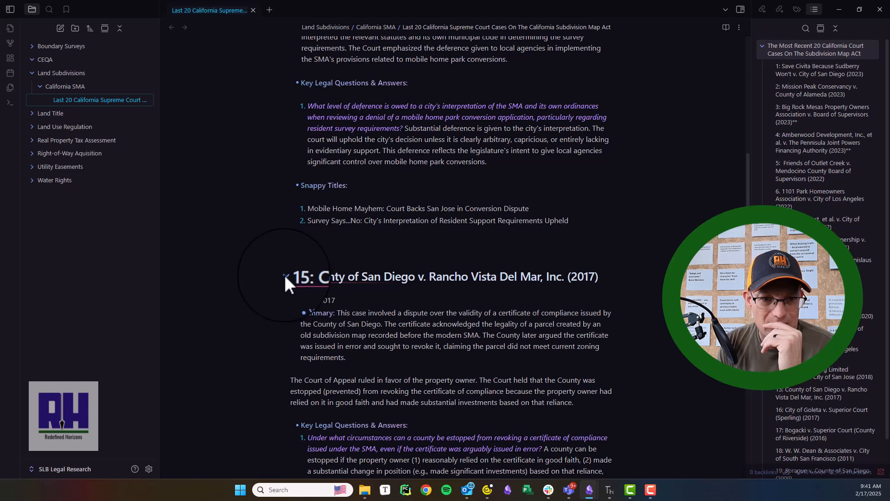
{"action": "left_click", "coordinate": [284, 276]}
{"action": "scroll", "coordinate": [288, 276], "scroll_direction": "up", "scroll_amount": 5}
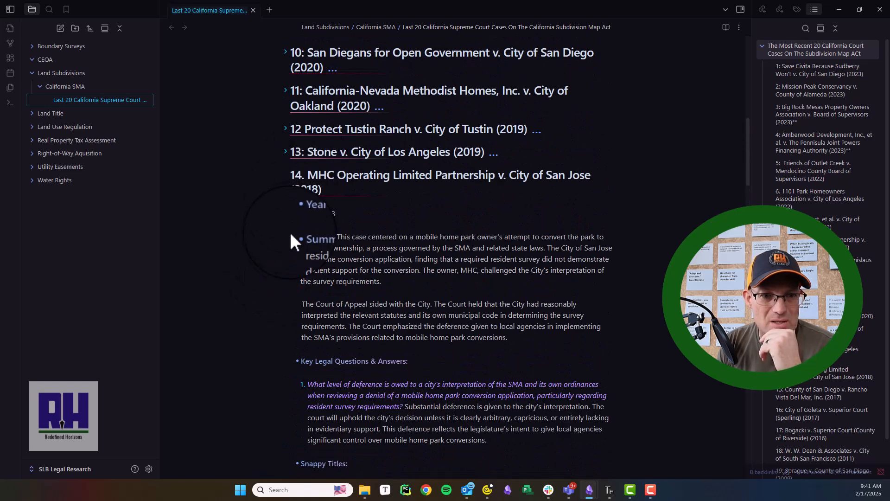
{"action": "left_click", "coordinate": [308, 226]}
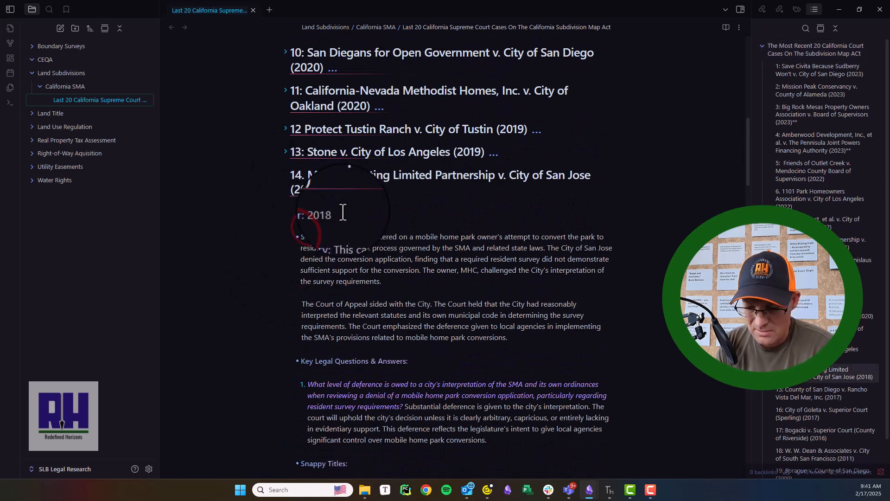
{"action": "left_click", "coordinate": [284, 176]}
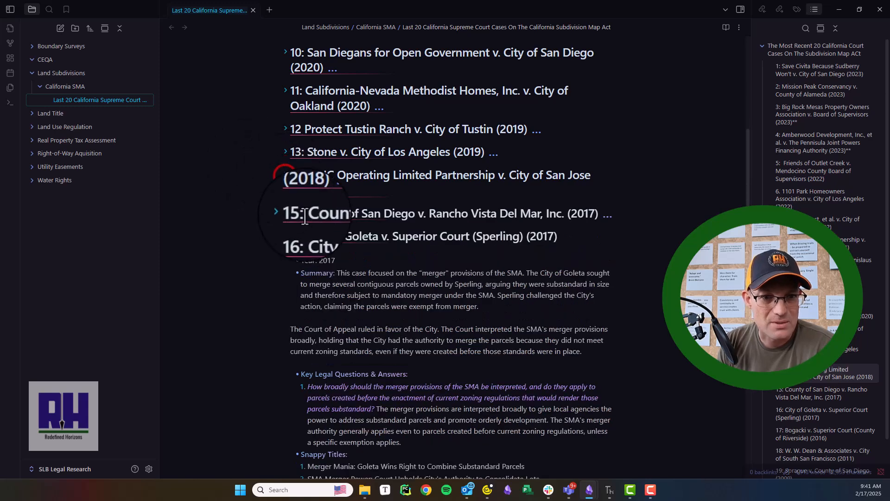
Collapse the sections of cases 16 through 20, from City of Goleta to Witt Home Ranch, and look over the collapsed case list.
{"action": "left_click", "coordinate": [284, 236]}
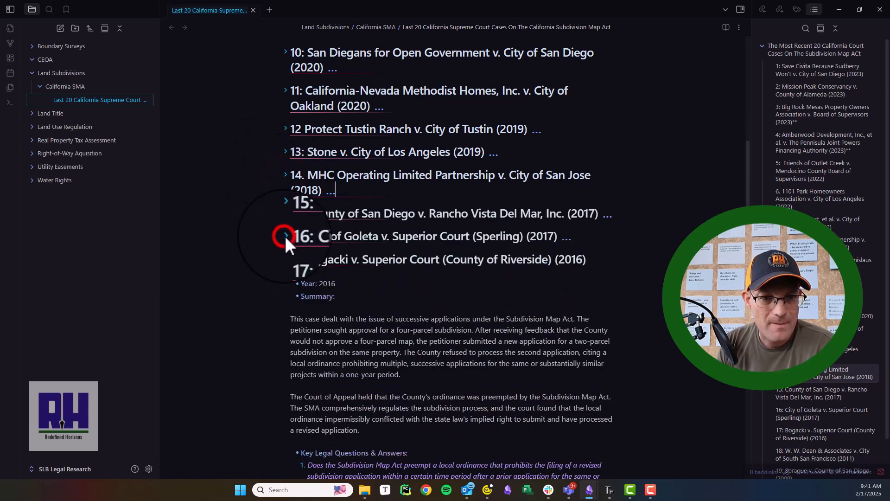
{"action": "left_click", "coordinate": [286, 258]}
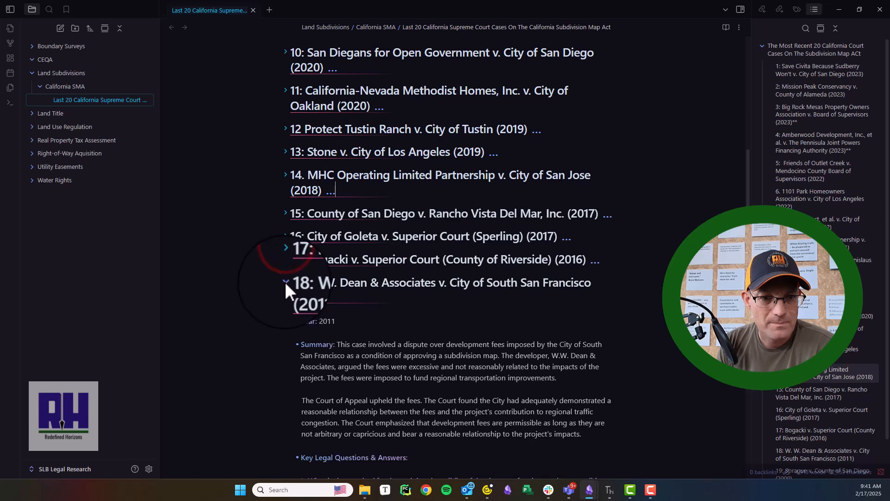
{"action": "left_click", "coordinate": [285, 282]}
{"action": "left_click", "coordinate": [286, 320]}
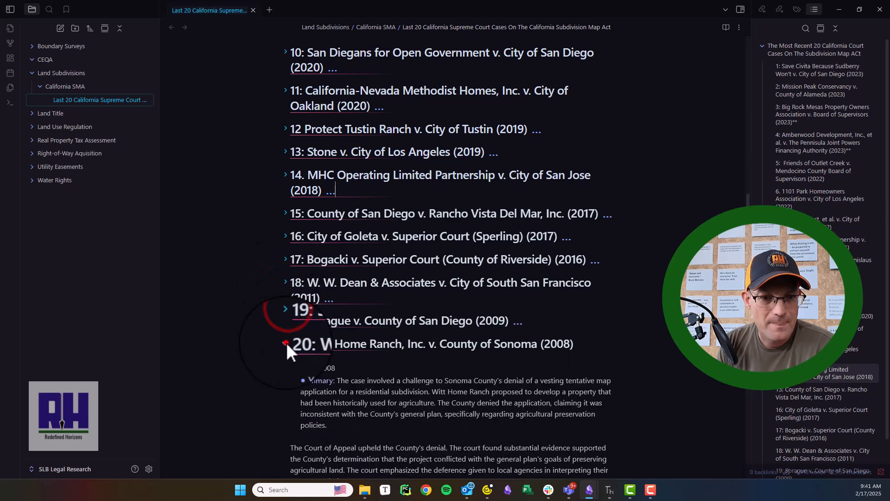
{"action": "left_click", "coordinate": [286, 343]}
{"action": "scroll", "coordinate": [425, 350], "scroll_direction": "up", "scroll_amount": 1}
{"action": "scroll", "coordinate": [424, 350], "scroll_direction": "up", "scroll_amount": 10}
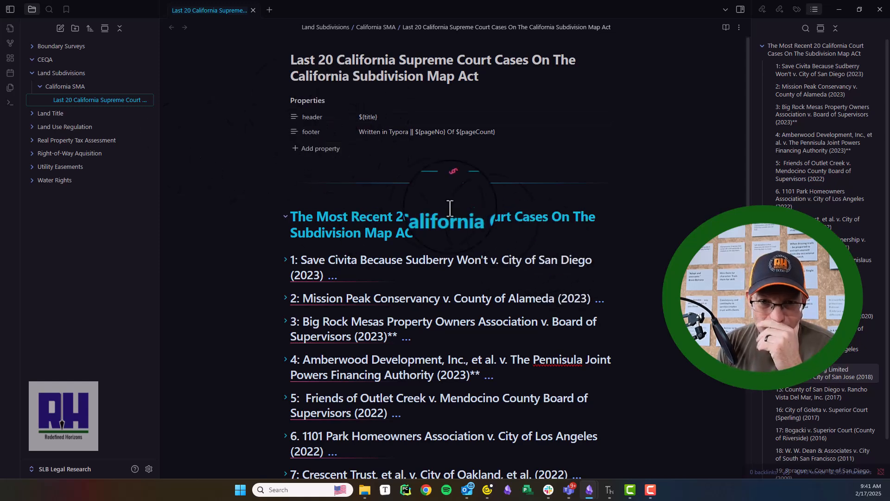
{"action": "scroll", "coordinate": [625, 268], "scroll_direction": "down", "scroll_amount": 8}
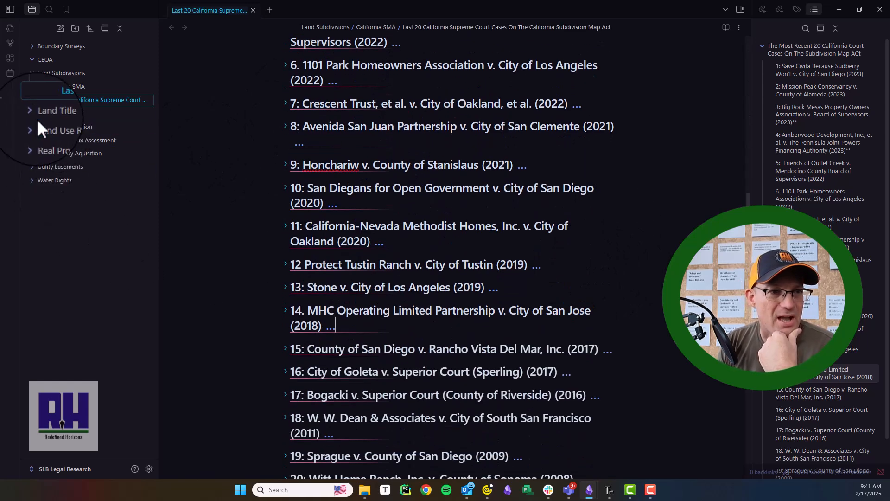
Expand the Land Title folder and compare its two California Jurisprudence slander of title notes.
{"action": "left_click", "coordinate": [32, 113]}
{"action": "left_click", "coordinate": [92, 127]}
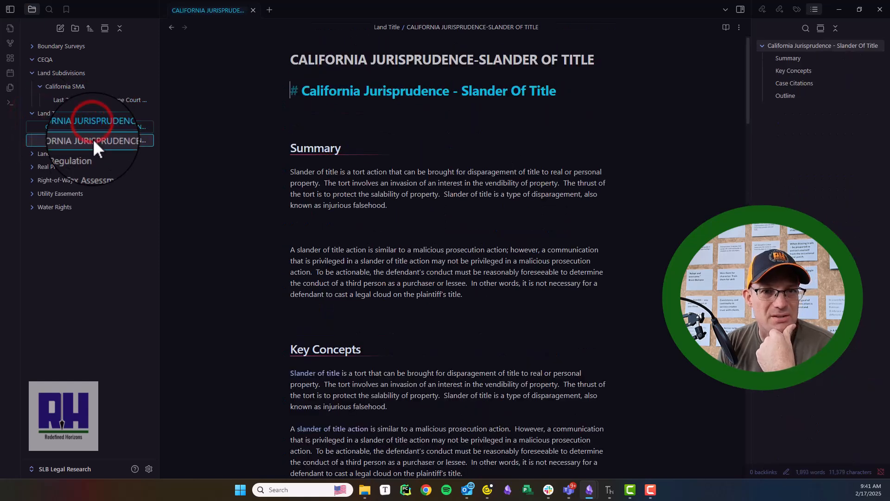
{"action": "left_click", "coordinate": [93, 138]}
{"action": "left_click", "coordinate": [93, 128]}
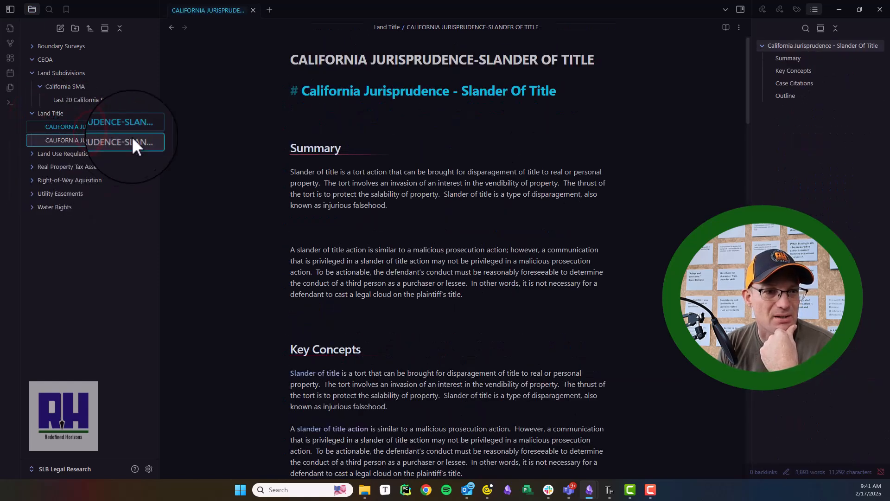
{"action": "left_click", "coordinate": [104, 141]}
Expand the Land Use Regulation folder and look through its note on 12 landmark California Supreme Court cases on land use regulations.
{"action": "left_click", "coordinate": [30, 153]}
{"action": "left_click", "coordinate": [61, 165]}
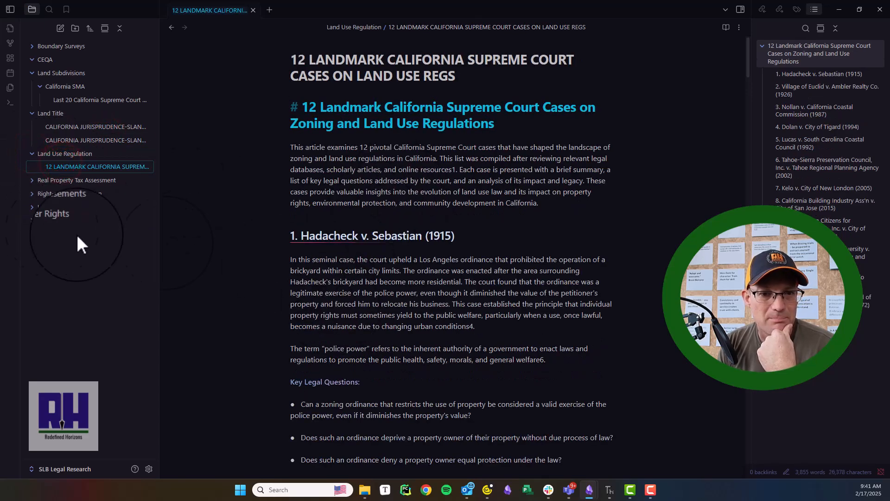
{"action": "scroll", "coordinate": [360, 249], "scroll_direction": "down", "scroll_amount": 8}
{"action": "scroll", "coordinate": [361, 251], "scroll_direction": "up", "scroll_amount": 5}
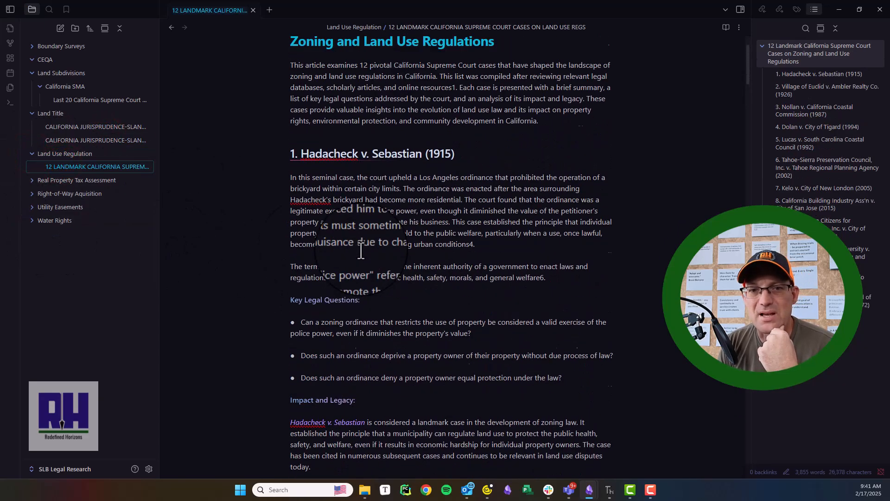
{"action": "scroll", "coordinate": [361, 251], "scroll_direction": "up", "scroll_amount": 3}
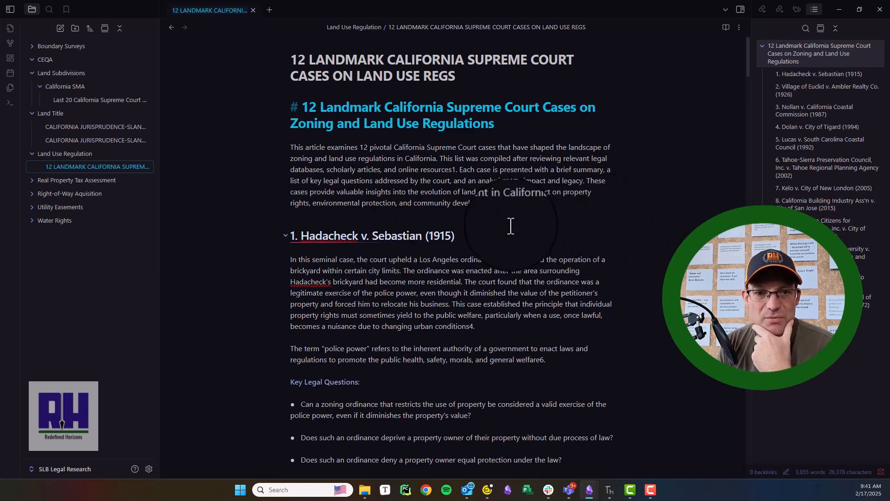